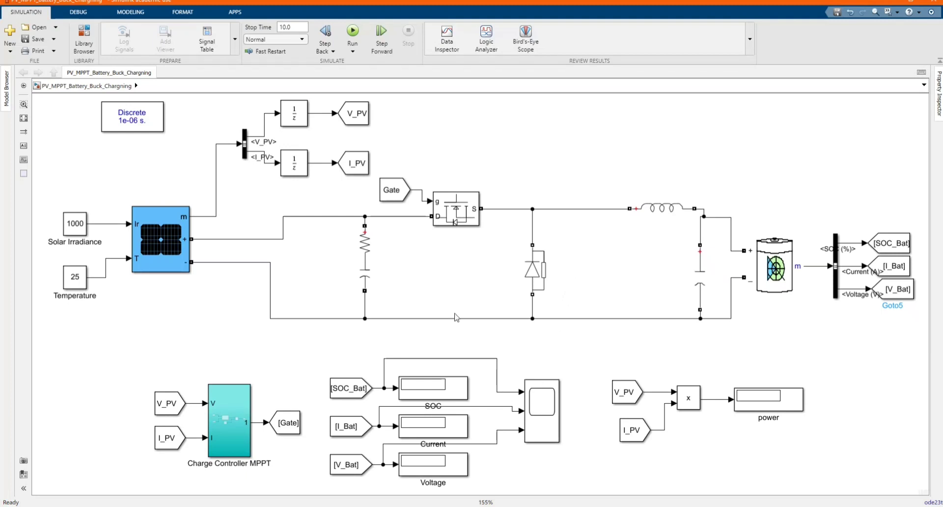
- Zoom the model view back in, then open and minimize the Library Browser
{"action": "scroll", "coordinate": [455, 317], "scroll_direction": "down", "scroll_amount": 1}
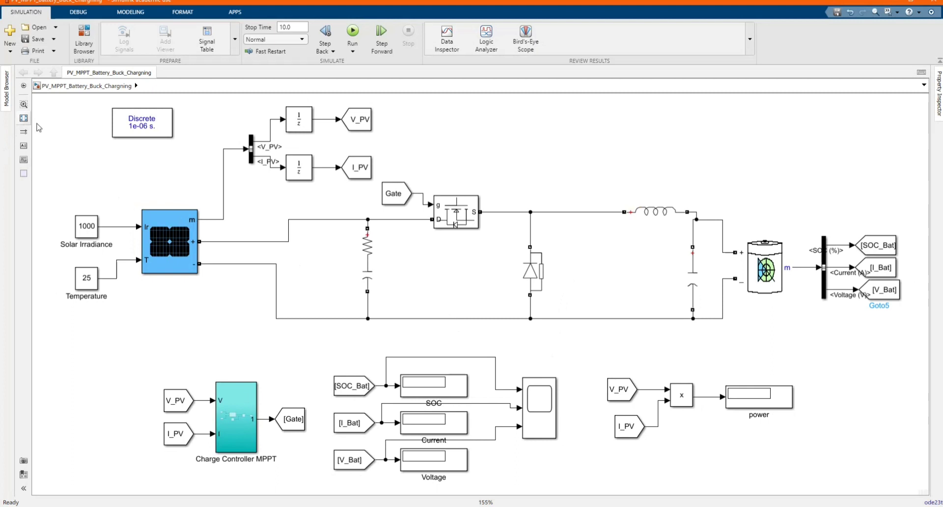
{"action": "key", "text": "ctrl+plus"}
{"action": "scroll", "coordinate": [301, 257], "scroll_direction": "down", "scroll_amount": 1}
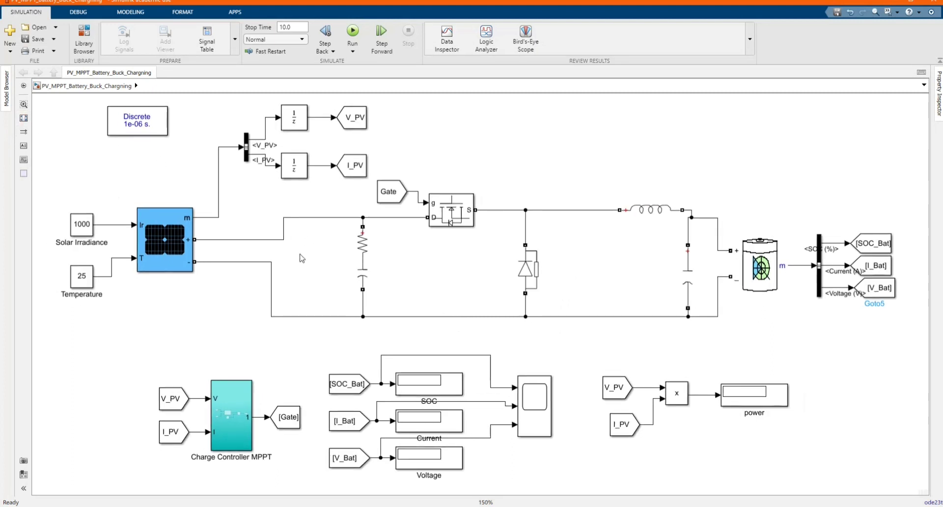
{"action": "scroll", "coordinate": [301, 258], "scroll_direction": "up", "scroll_amount": 1}
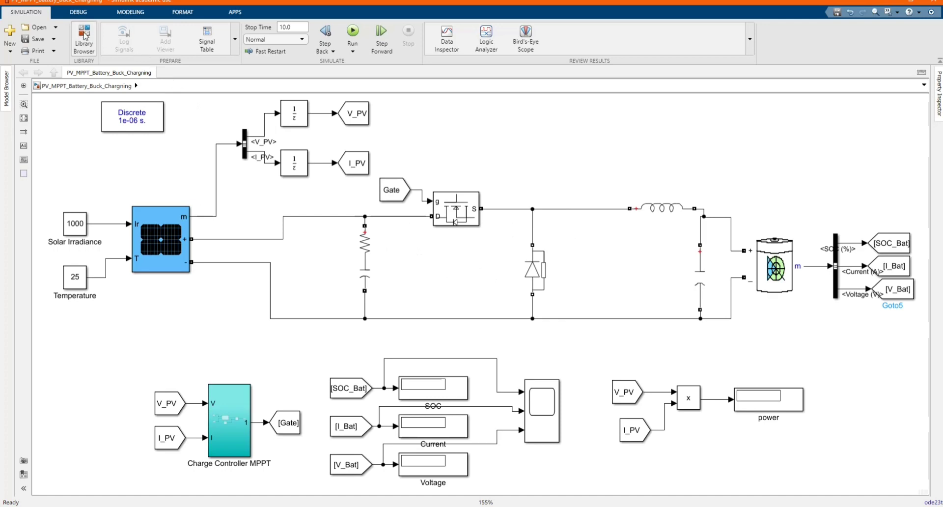
{"action": "left_click", "coordinate": [84, 35]}
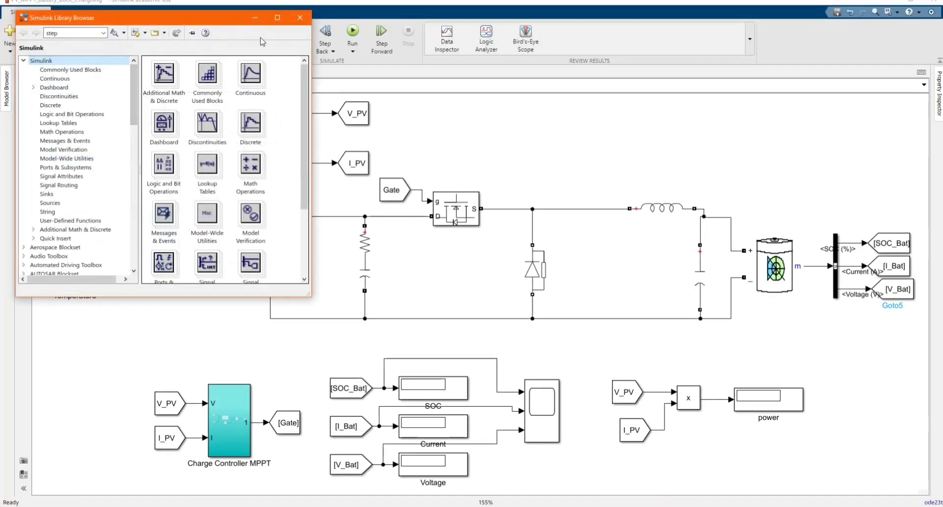
{"action": "left_click", "coordinate": [255, 18]}
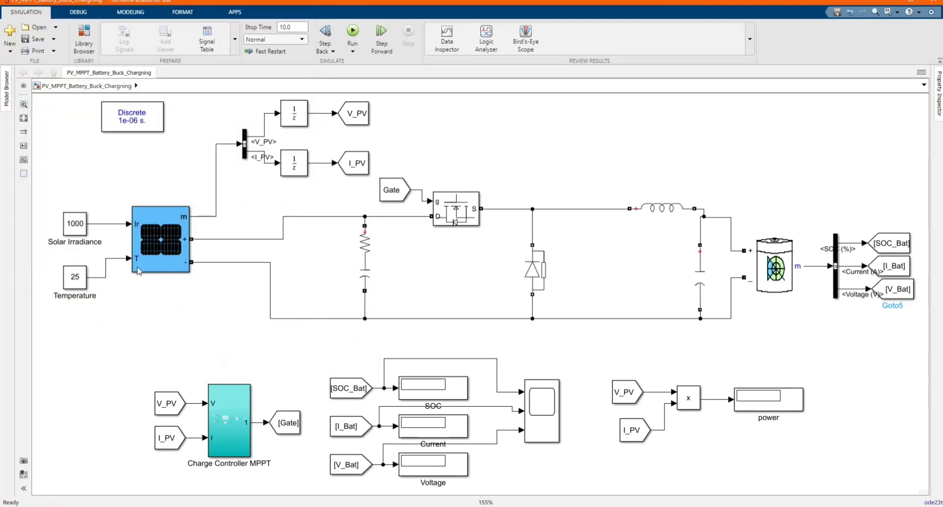
- Edit the solar array block's label so 'PV Array' appears beneath it
{"action": "left_click", "coordinate": [72, 228]}
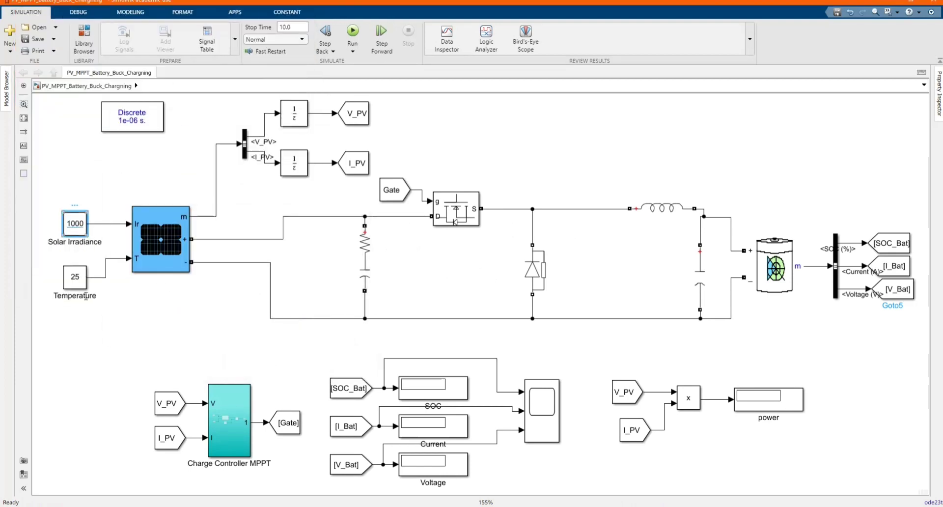
{"action": "left_click", "coordinate": [75, 277]}
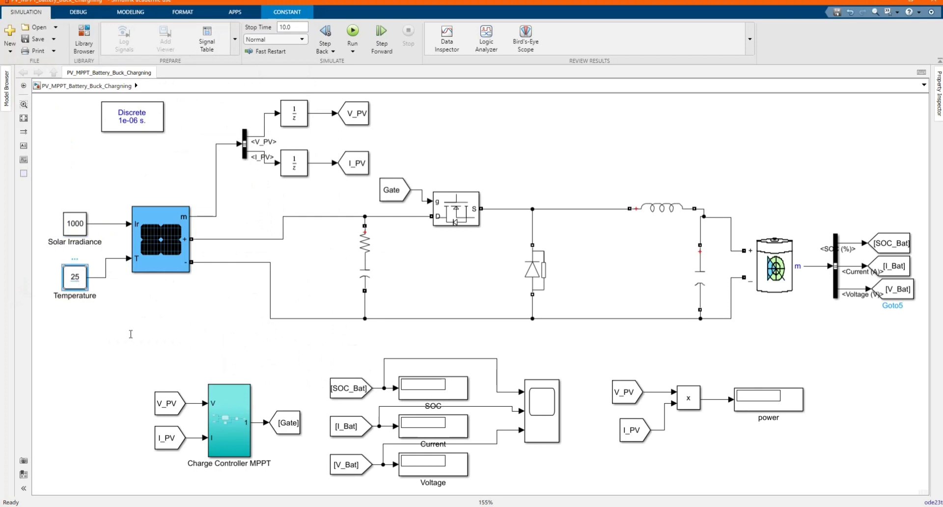
{"action": "left_click", "coordinate": [167, 255]}
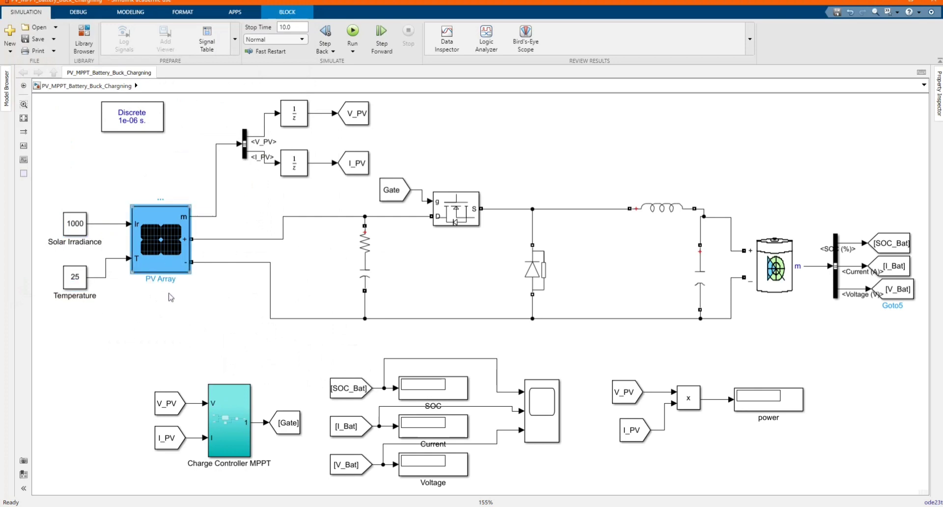
{"action": "left_click", "coordinate": [177, 278]}
{"action": "key", "text": "Return"}
- Wrap the MOSFET, diode and RLC buck converter blocks in a shaded area
{"action": "left_click_drag", "start_coordinate": [362, 178], "coordinate": [434, 230]}
{"action": "left_click_drag", "start_coordinate": [499, 264], "coordinate": [723, 354]}
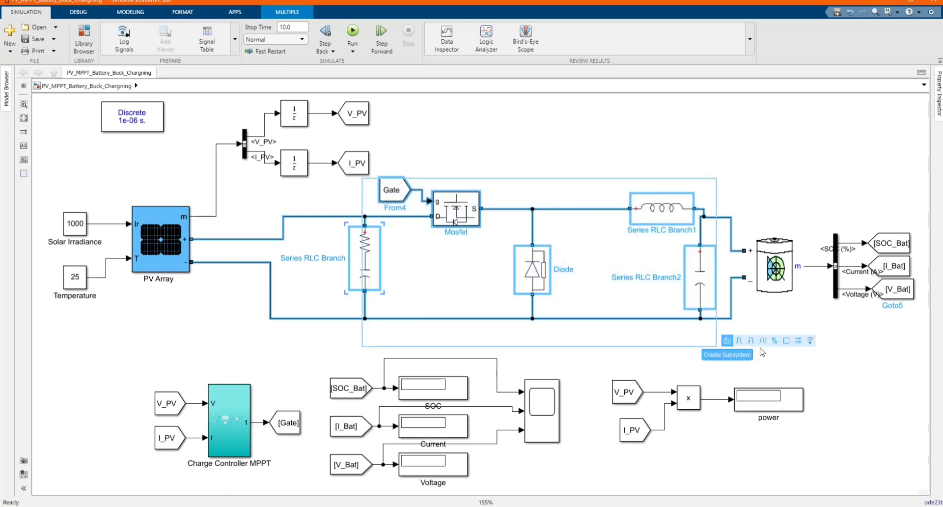
{"action": "left_click", "coordinate": [786, 341]}
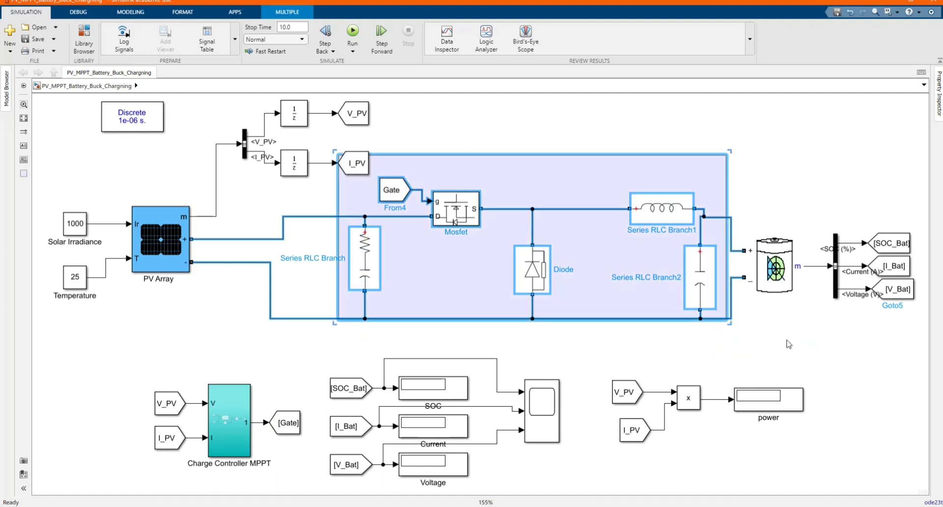
- Move the I_PV Unit Delay and Goto up level with their signal, and shift the area down
{"action": "left_click", "coordinate": [301, 159]}
{"action": "left_click_drag", "start_coordinate": [301, 159], "coordinate": [301, 148]}
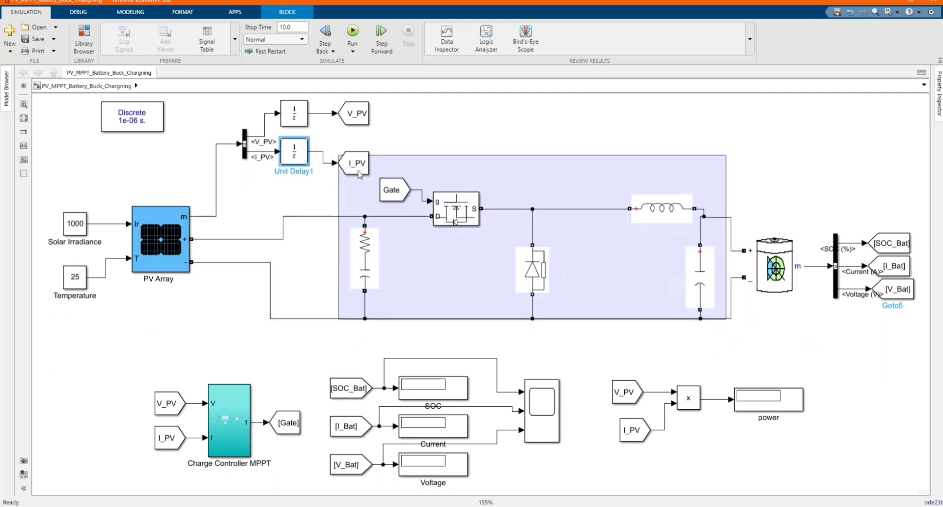
{"action": "left_click_drag", "start_coordinate": [358, 171], "coordinate": [356, 140]}
{"action": "mouse_move", "coordinate": [522, 158]}
{"action": "left_mouse_down"}
{"action": "mouse_move", "coordinate": [522, 181]}
{"action": "mouse_move", "coordinate": [521, 169]}
{"action": "left_mouse_up"}
- Select the diode block, then the battery block
{"action": "left_click", "coordinate": [523, 138]}
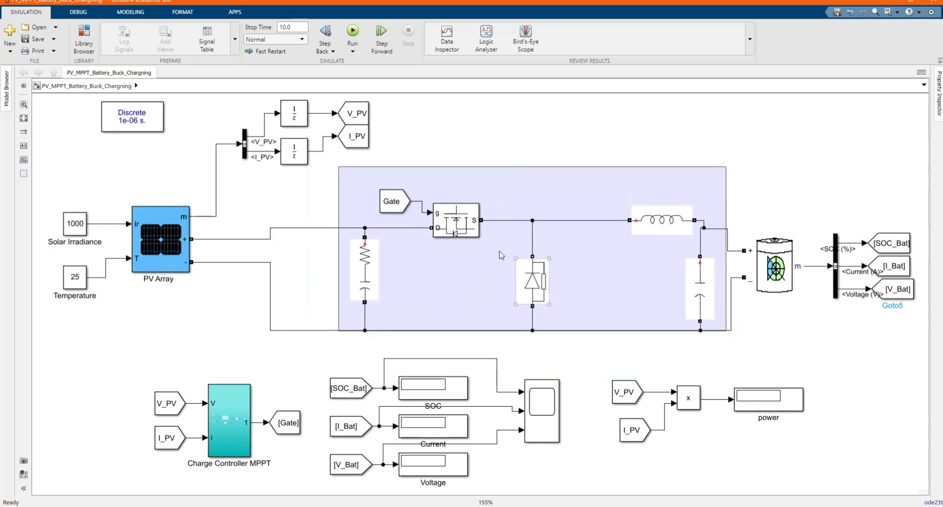
{"action": "left_click", "coordinate": [524, 289]}
{"action": "left_click", "coordinate": [775, 268]}
{"action": "double_click", "coordinate": [775, 268]}
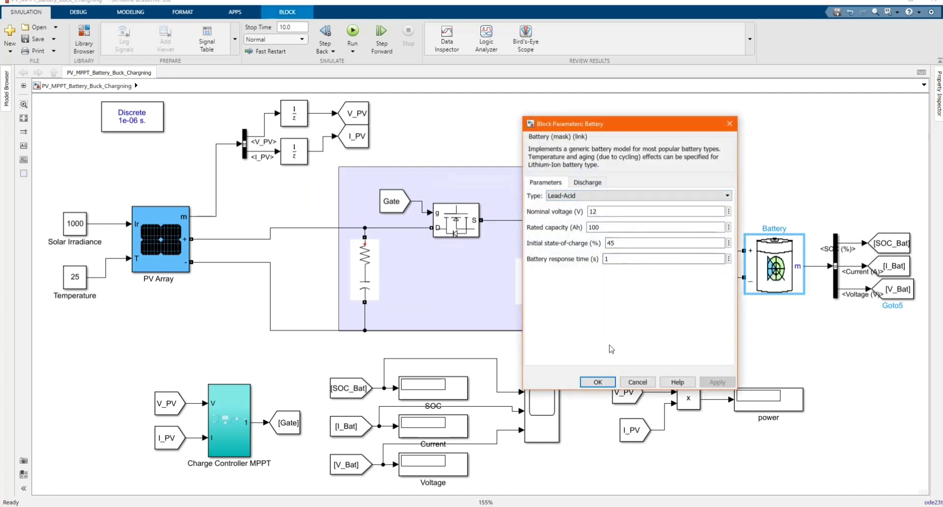
{"action": "left_click", "coordinate": [597, 381]}
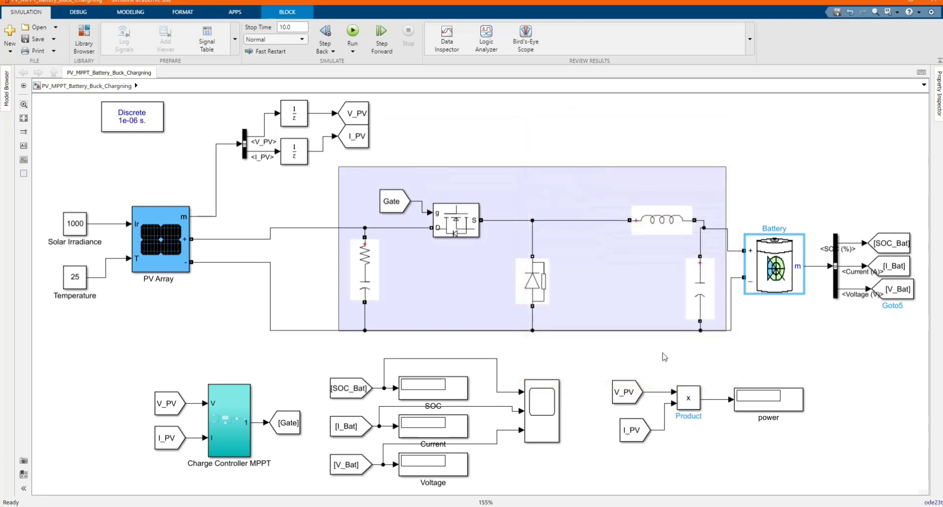
{"action": "left_click", "coordinate": [780, 328]}
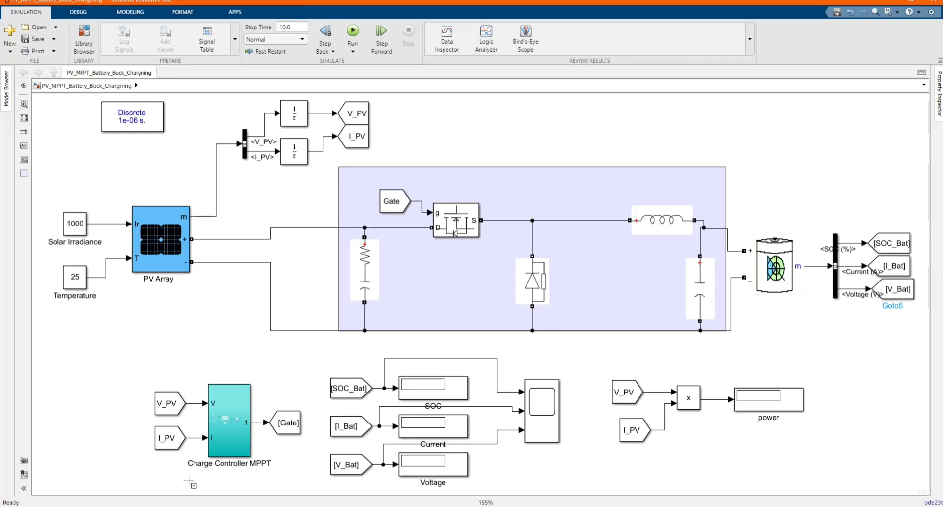
{"action": "double_click", "coordinate": [231, 434]}
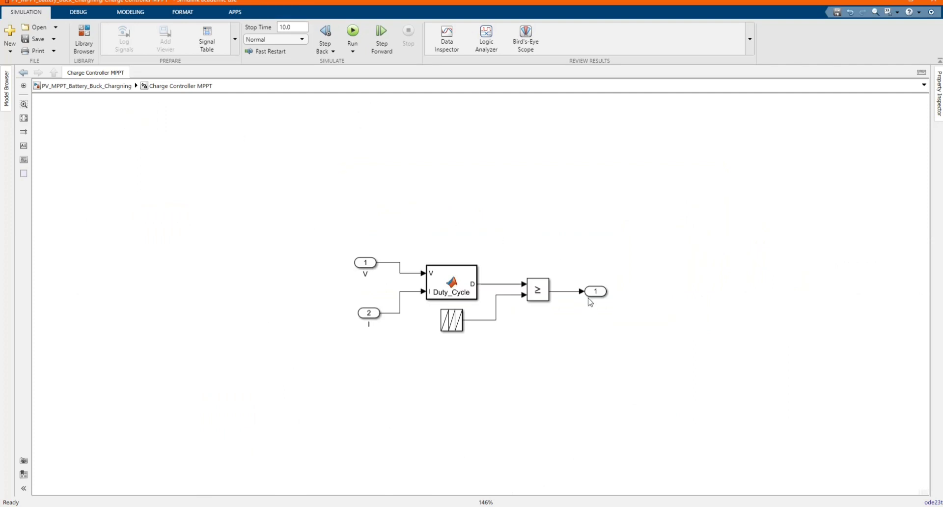
{"action": "scroll", "coordinate": [583, 307], "scroll_direction": "up", "scroll_amount": 1}
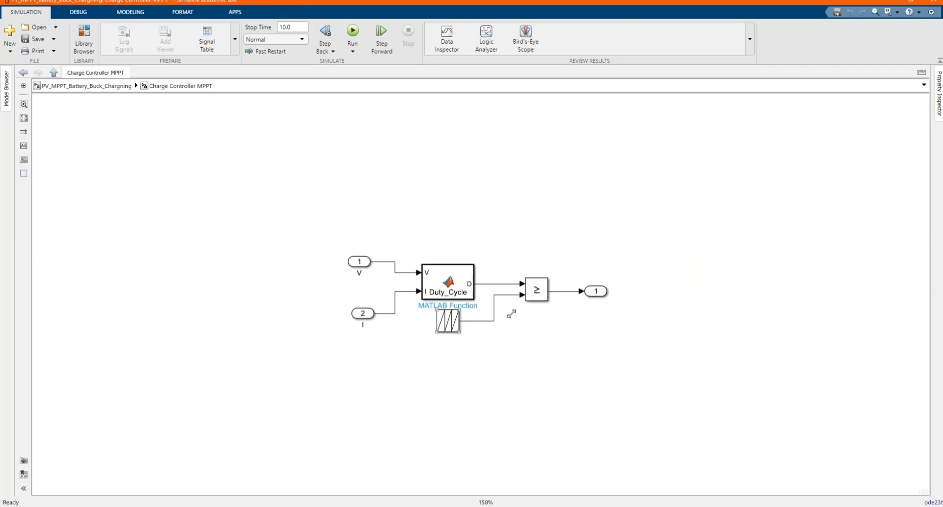
{"action": "left_click", "coordinate": [22, 73]}
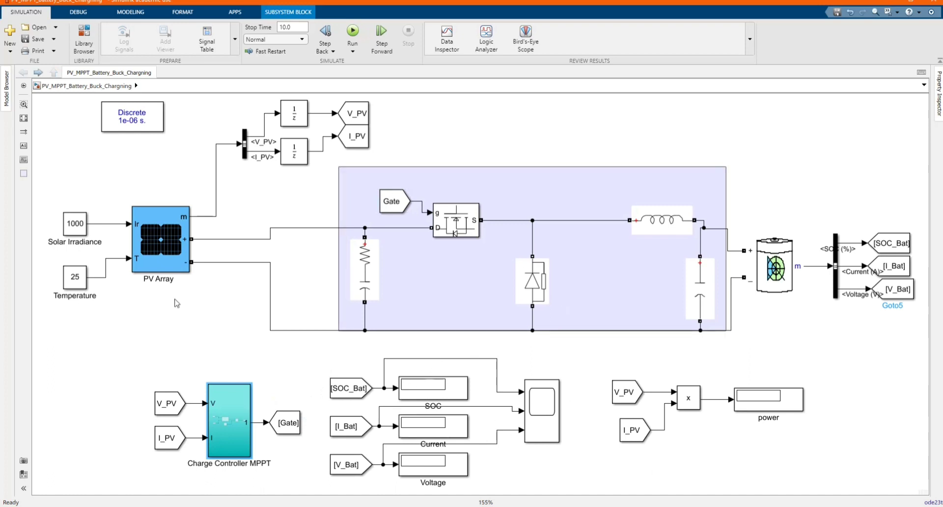
{"action": "left_click", "coordinate": [200, 333]}
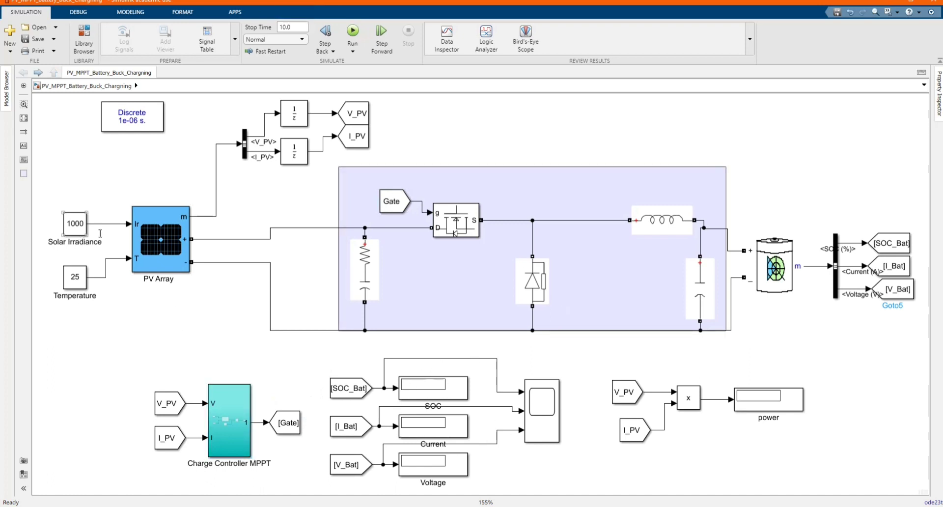
{"action": "left_click", "coordinate": [161, 230]}
{"action": "double_click", "coordinate": [160, 231]}
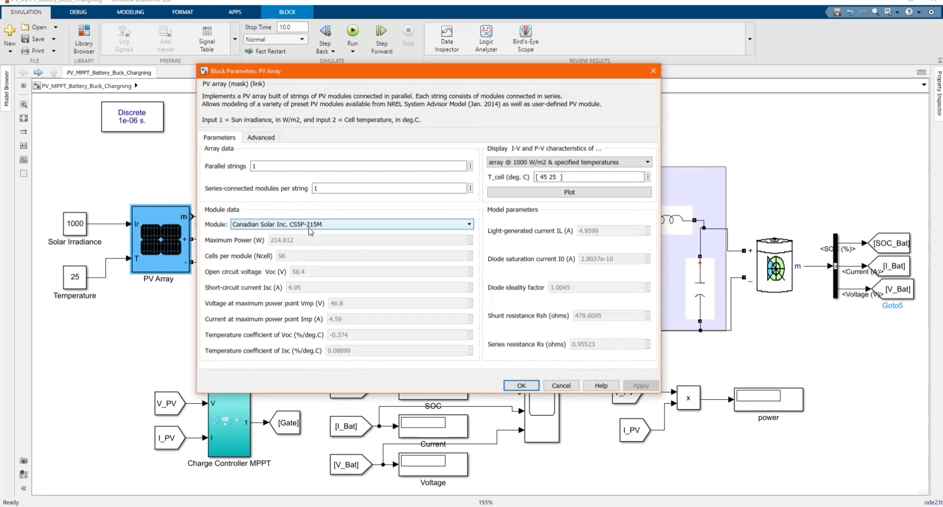
{"action": "left_click", "coordinate": [552, 177]}
{"action": "left_click", "coordinate": [571, 194]}
{"action": "left_click", "coordinate": [573, 198]}
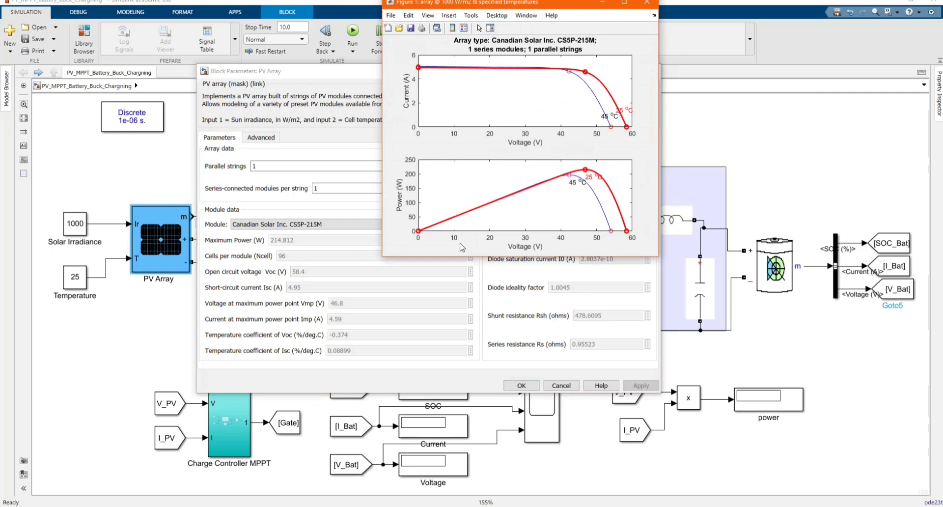
{"action": "left_click", "coordinate": [647, 2]}
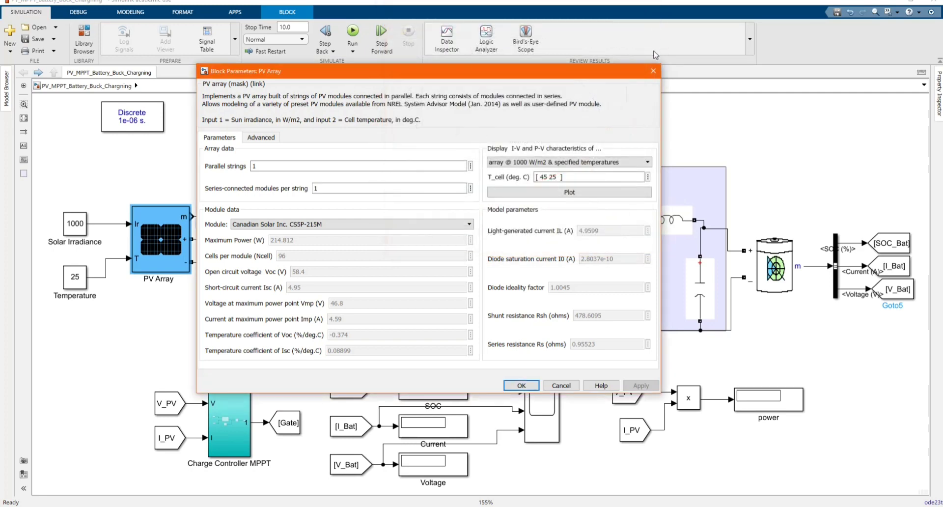
{"action": "left_click", "coordinate": [654, 70]}
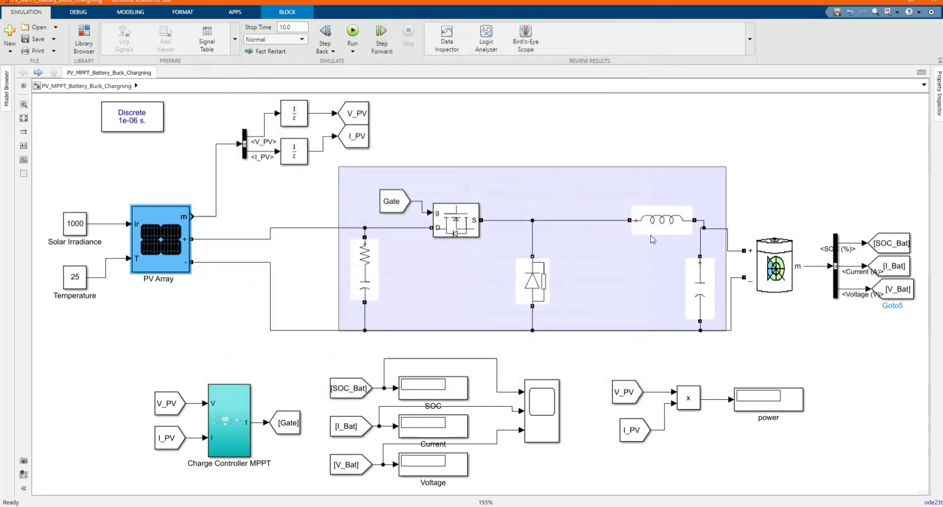
{"action": "left_click", "coordinate": [467, 319]}
{"action": "left_click", "coordinate": [264, 205]}
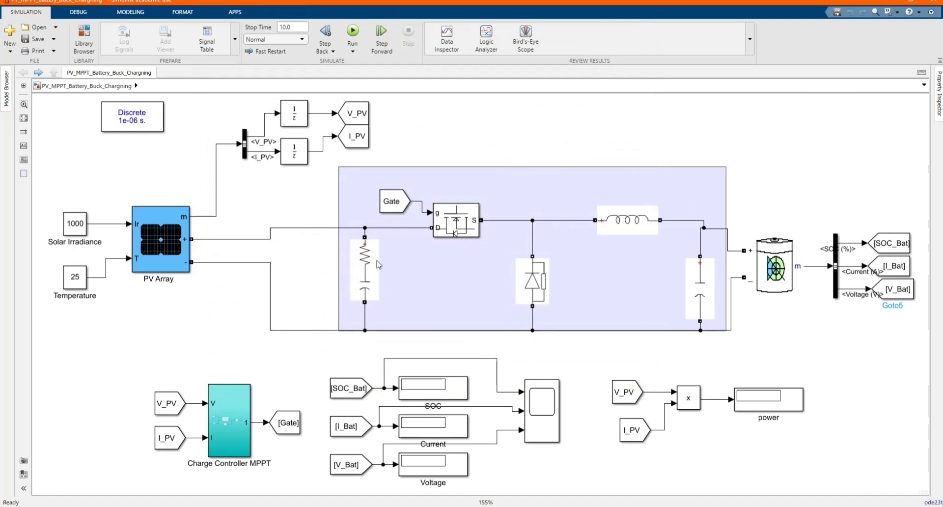
{"action": "left_click", "coordinate": [395, 283]}
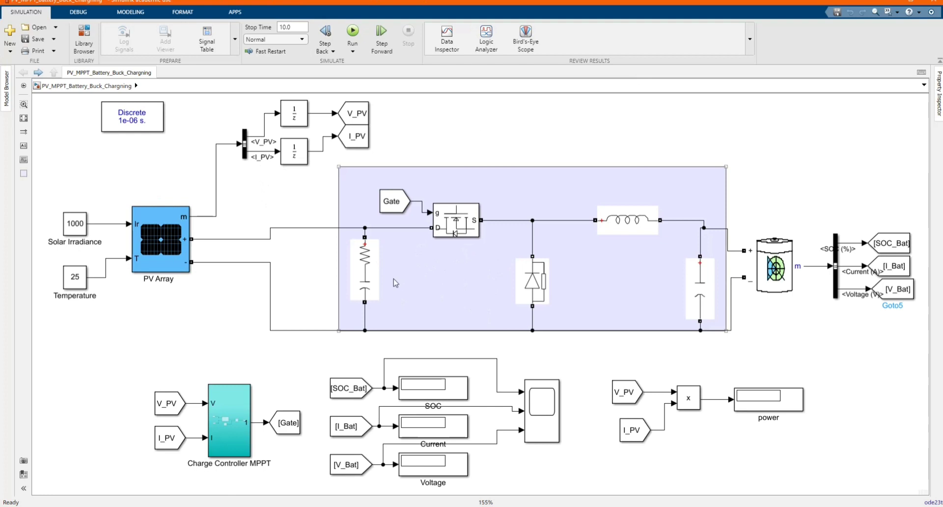
{"action": "double_click", "coordinate": [369, 268]}
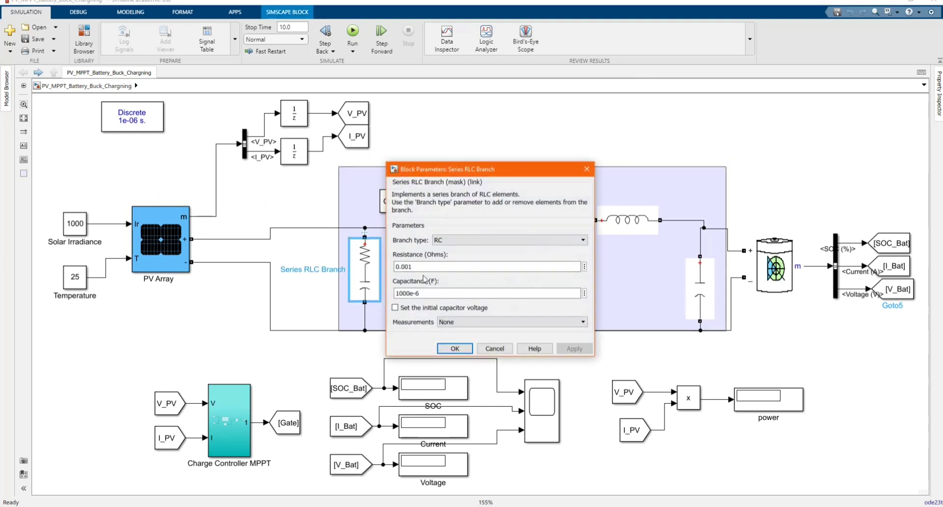
{"action": "left_click", "coordinate": [442, 297]}
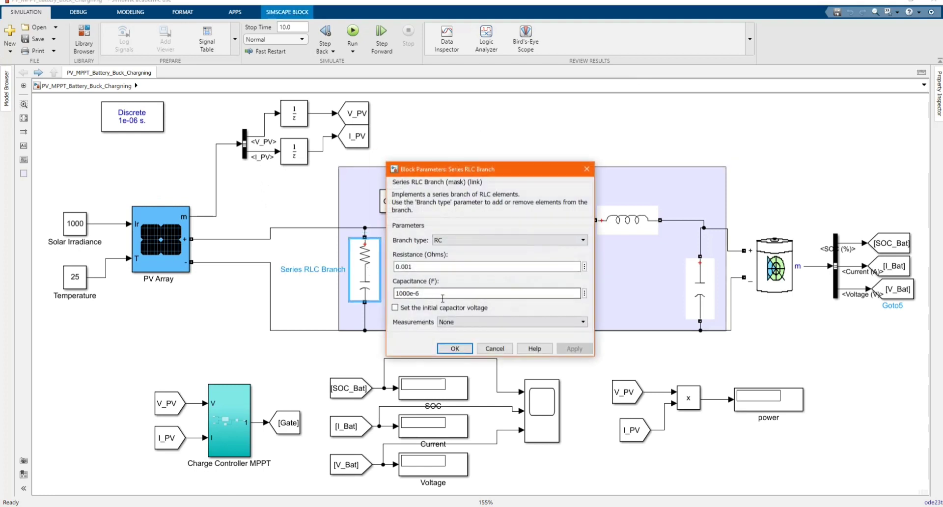
{"action": "left_click", "coordinate": [455, 348]}
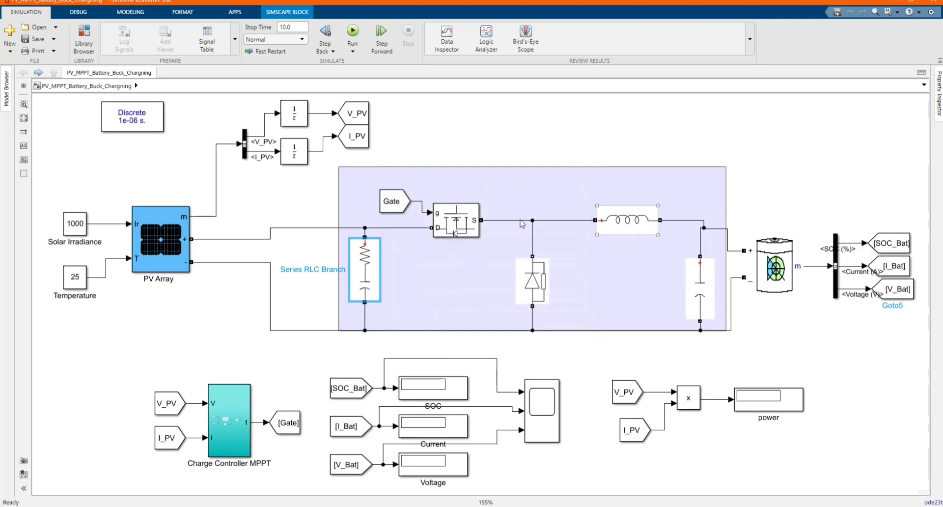
{"action": "left_click", "coordinate": [457, 224]}
{"action": "double_click", "coordinate": [457, 224]}
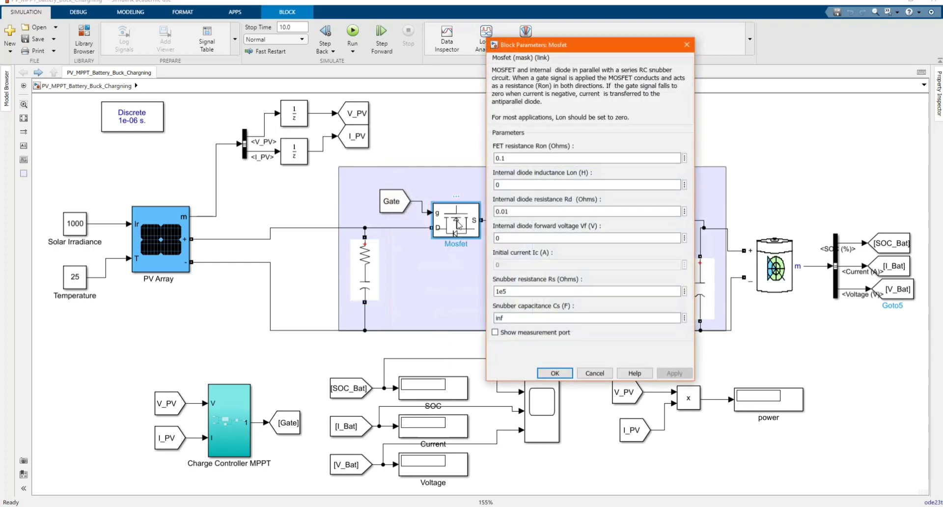
{"action": "left_click", "coordinate": [686, 45]}
{"action": "left_click", "coordinate": [622, 226]}
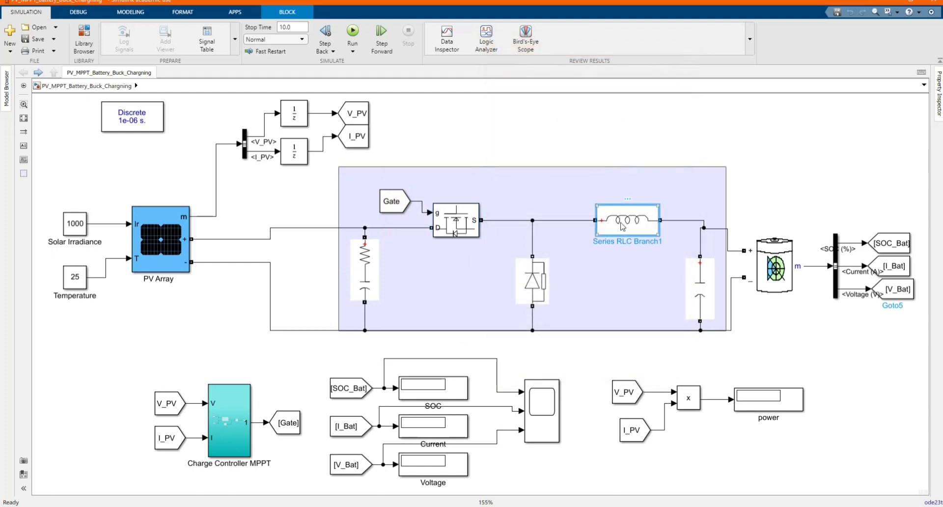
{"action": "double_click", "coordinate": [623, 226]}
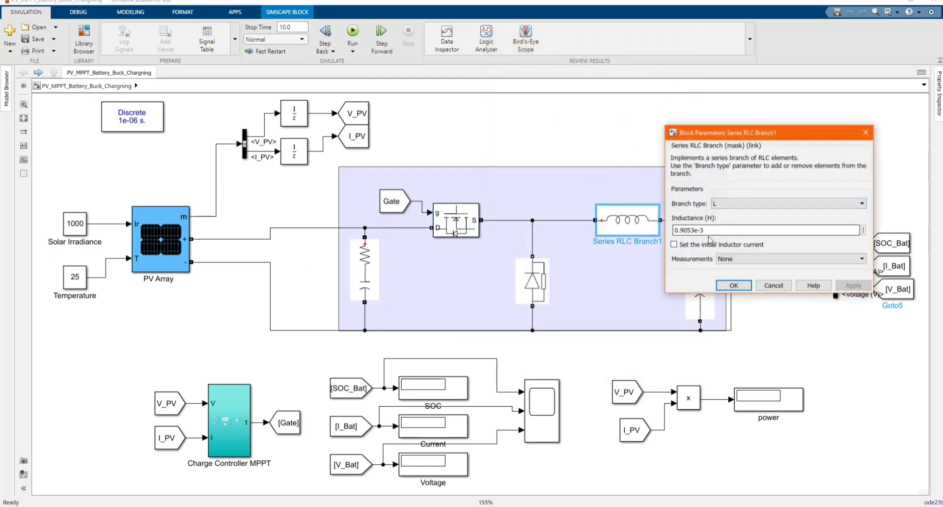
{"action": "left_click", "coordinate": [734, 285]}
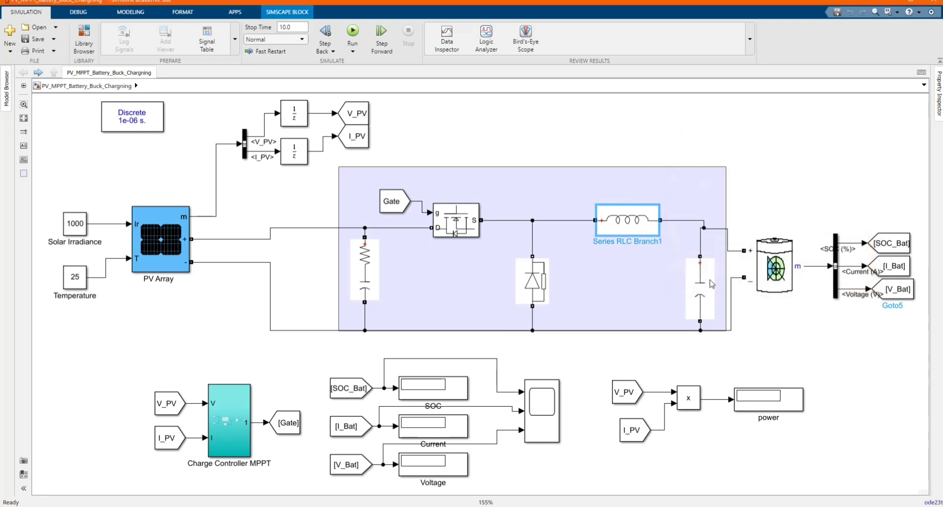
{"action": "double_click", "coordinate": [705, 280]}
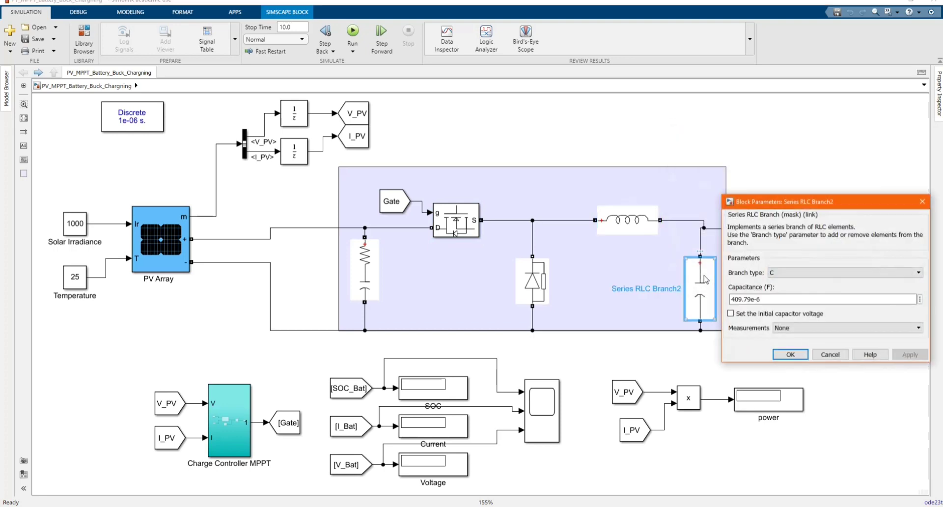
{"action": "left_click", "coordinate": [921, 202]}
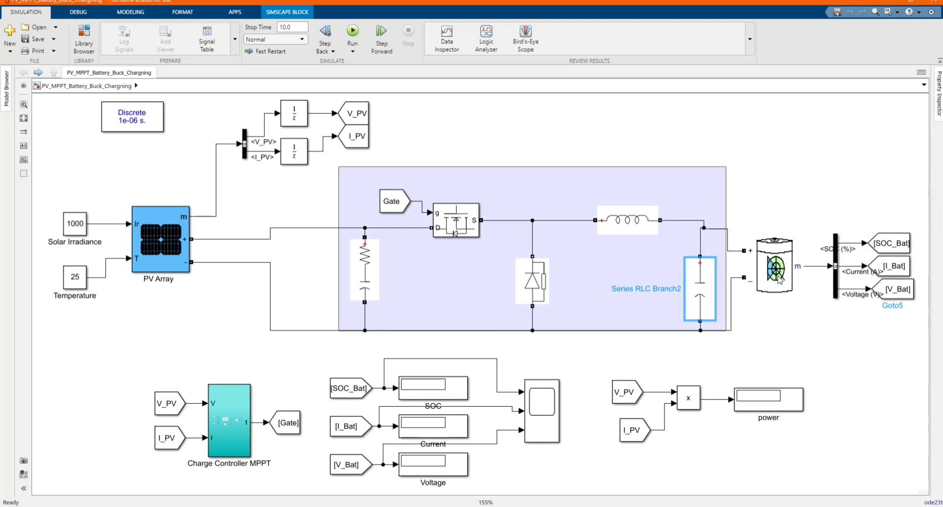
- Review the battery parameters without changes, trace the V_PV and I_PV From blocks, and open Bus Selector1
{"action": "double_click", "coordinate": [780, 278]}
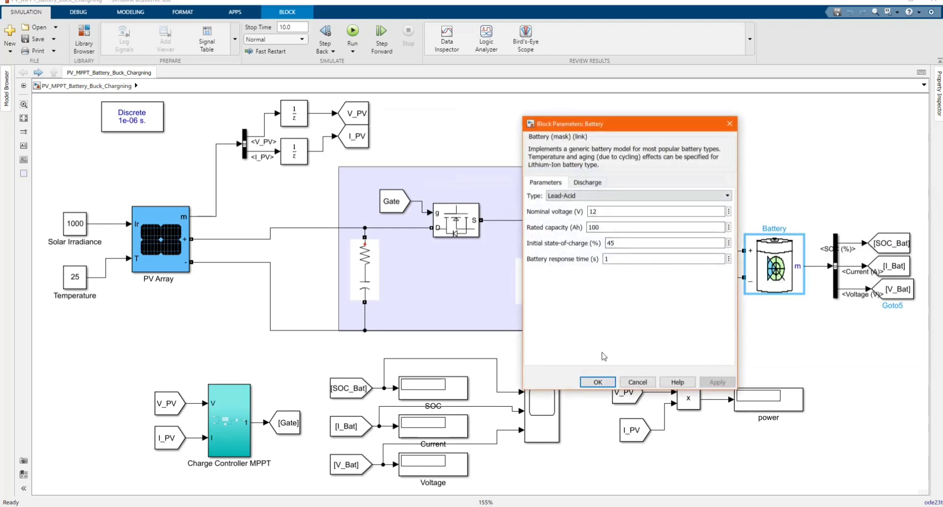
{"action": "left_click", "coordinate": [626, 382]}
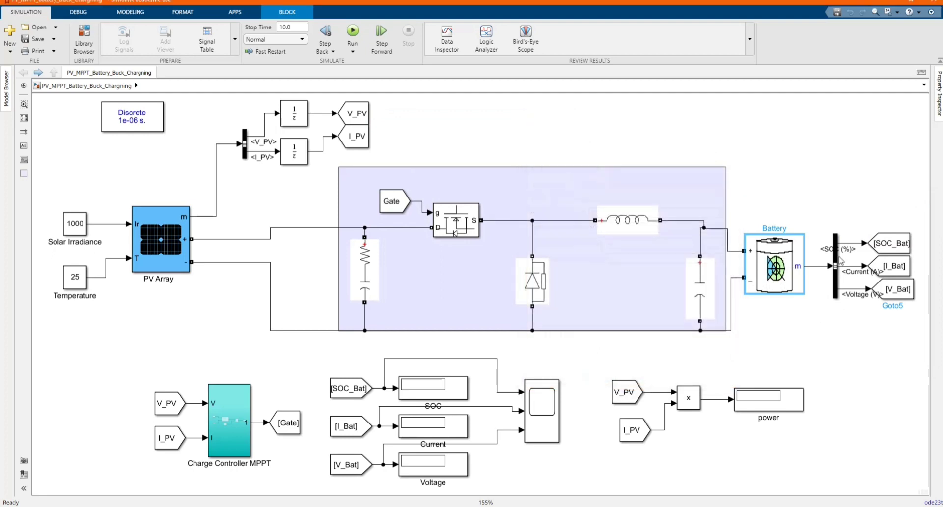
{"action": "left_click", "coordinate": [163, 408]}
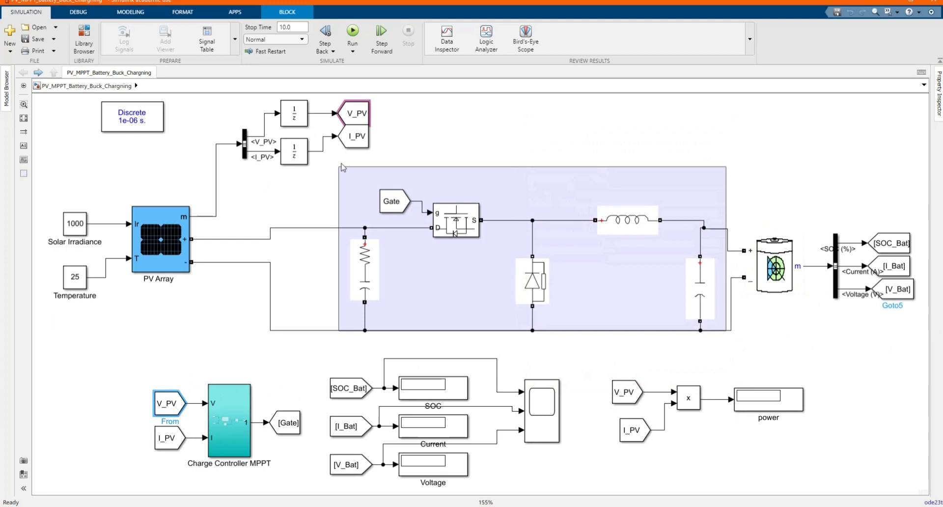
{"action": "left_click", "coordinate": [172, 435]}
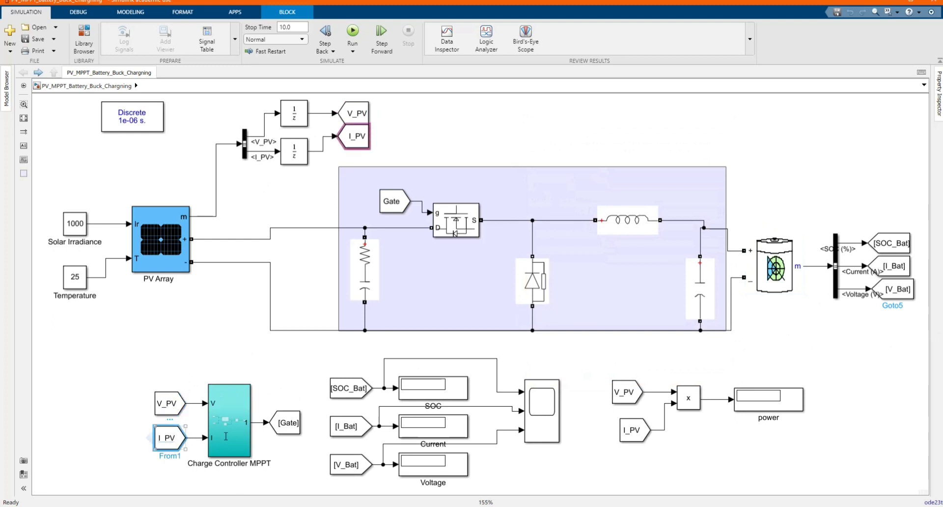
{"action": "double_click", "coordinate": [245, 154]}
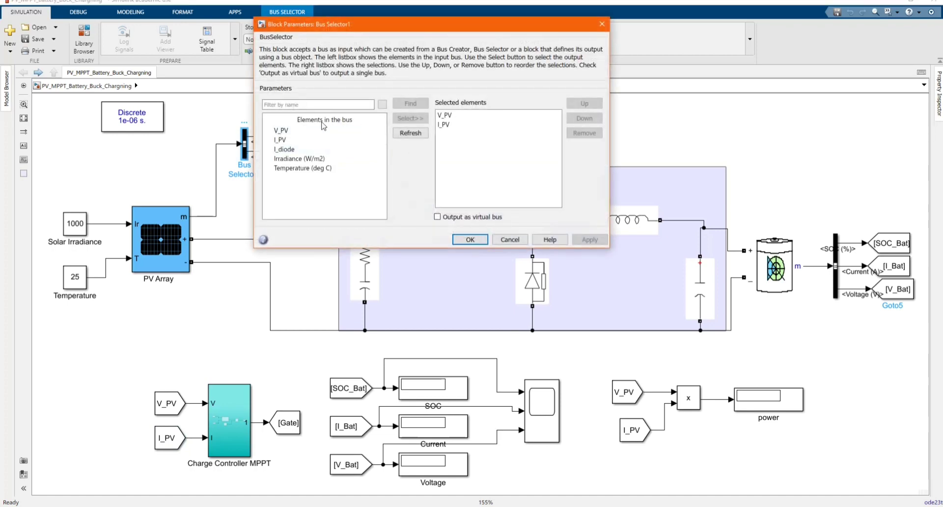
- Confirm the Bus Selector and check the sample times of Unit Delay and Unit Delay1
{"action": "left_click", "coordinate": [470, 239]}
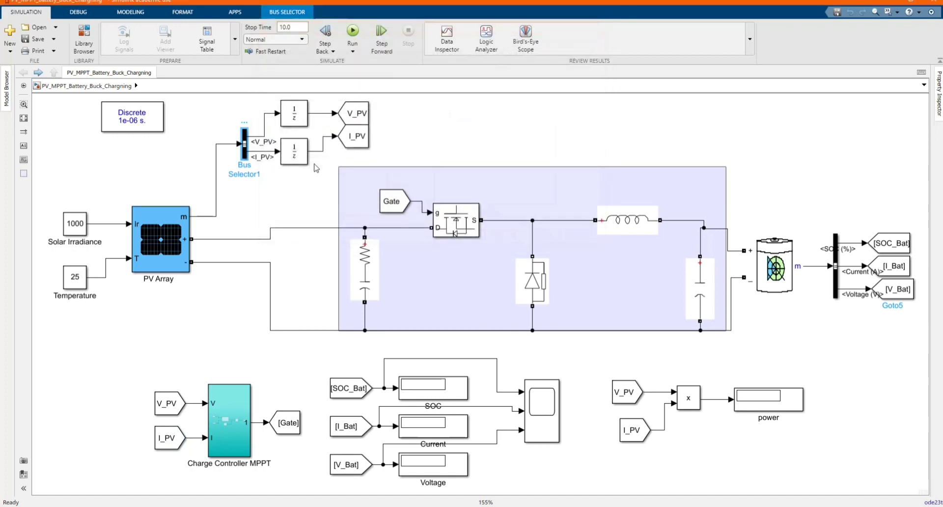
{"action": "double_click", "coordinate": [295, 125]}
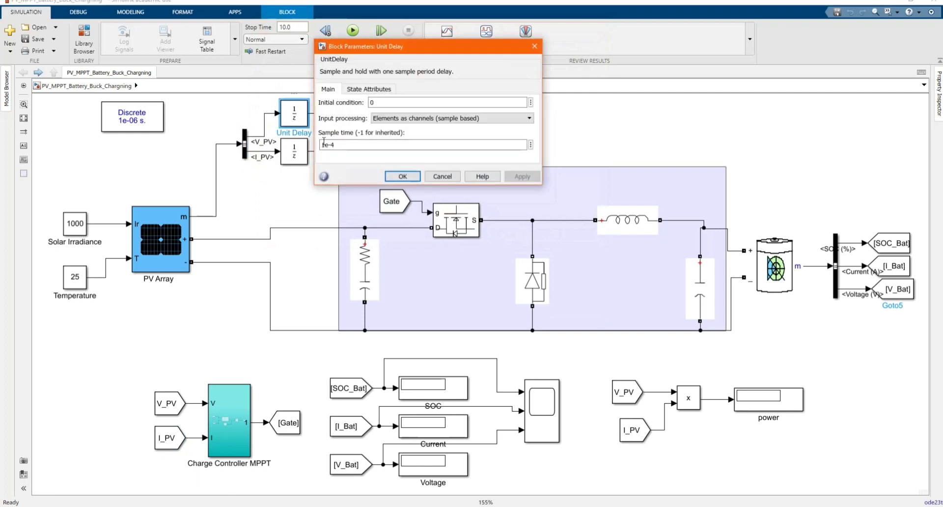
{"action": "left_click", "coordinate": [402, 177]}
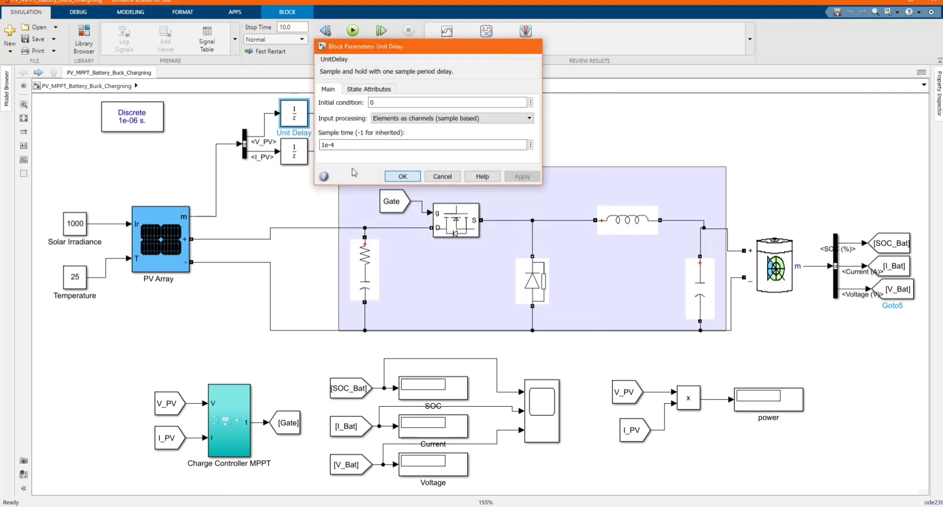
{"action": "left_click", "coordinate": [296, 152]}
{"action": "double_click", "coordinate": [296, 152]}
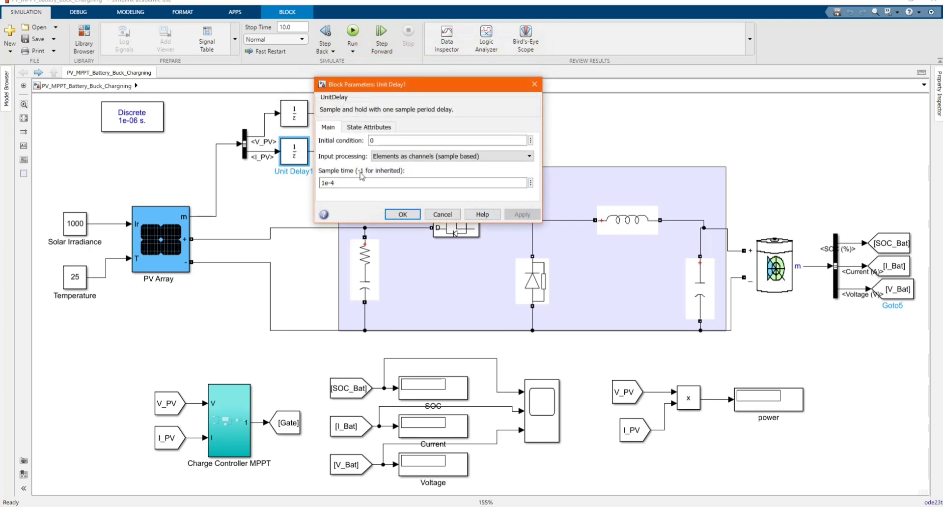
{"action": "left_click", "coordinate": [400, 215]}
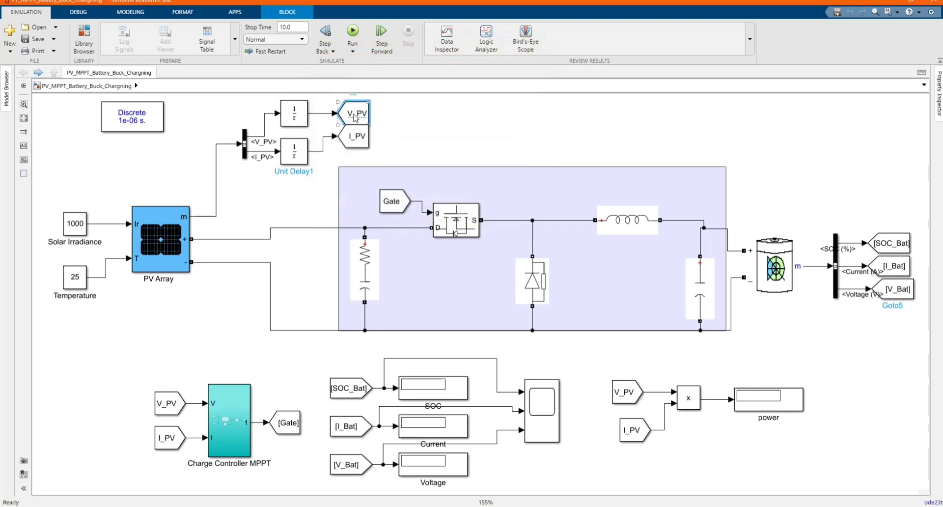
{"action": "left_click", "coordinate": [357, 141]}
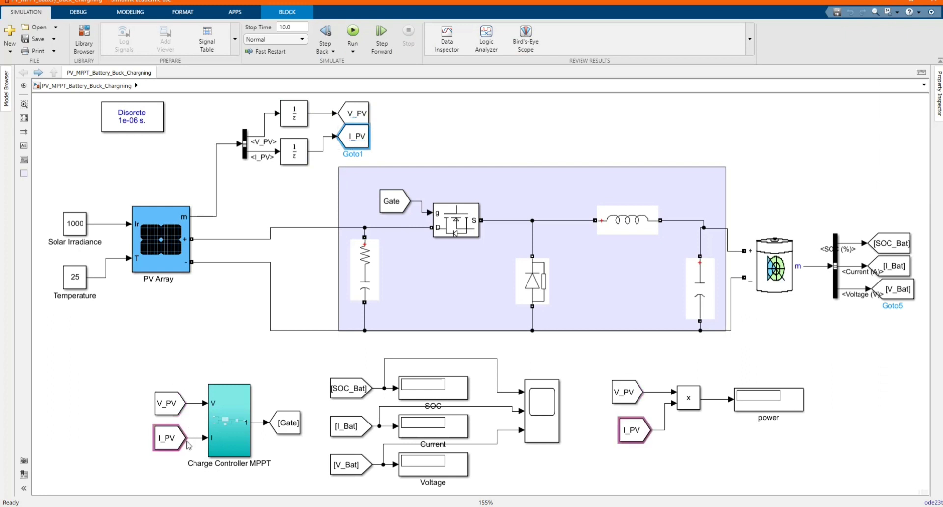
- Enter the Charge Controller MPPT subsystem and open the Duty_Cycle MATLAB Function code
{"action": "double_click", "coordinate": [227, 438]}
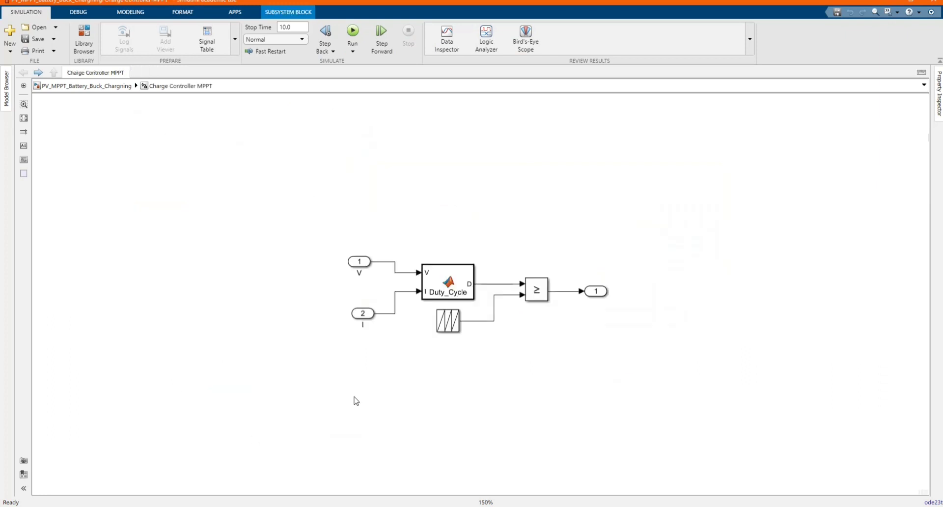
{"action": "scroll", "coordinate": [619, 326], "scroll_direction": "up", "scroll_amount": 3}
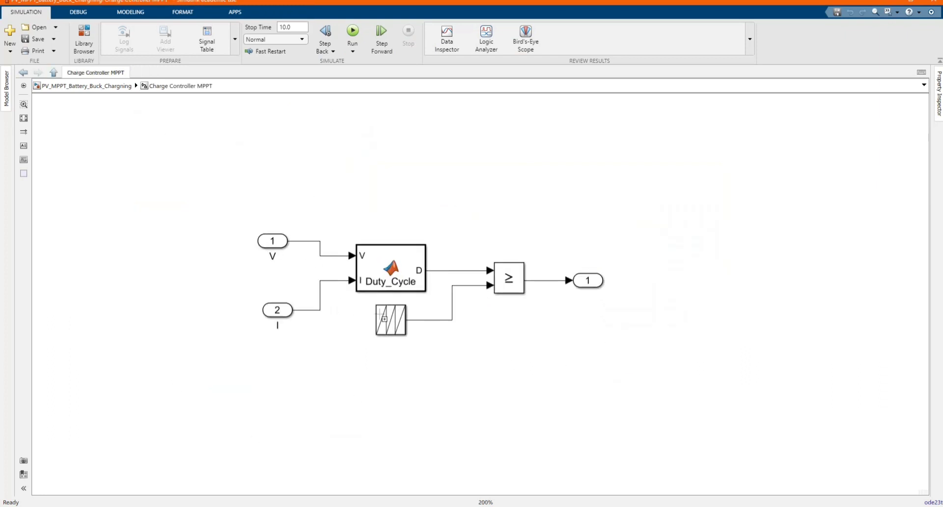
{"action": "left_click", "coordinate": [377, 276]}
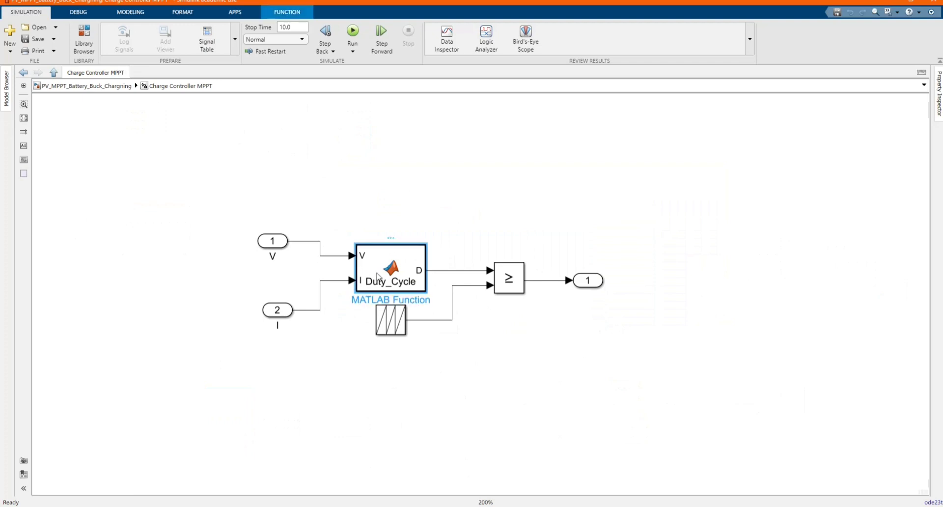
{"action": "double_click", "coordinate": [376, 275]}
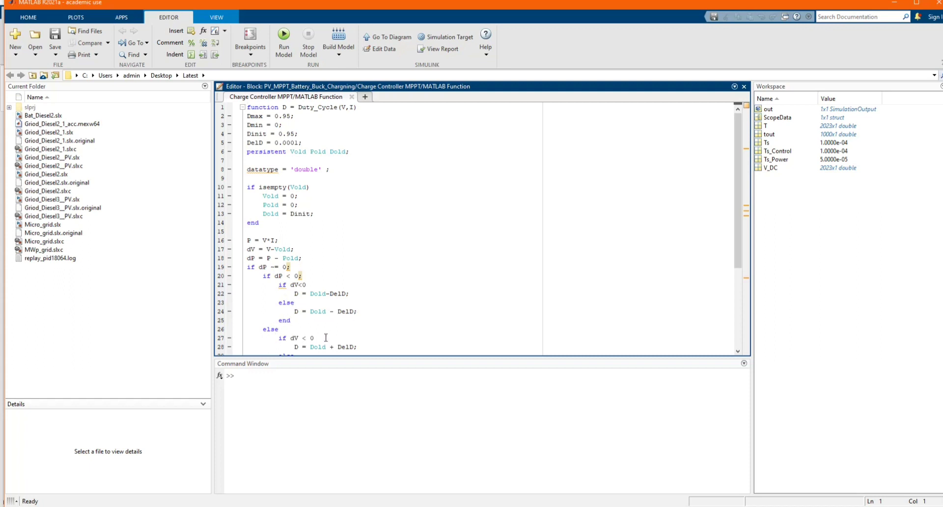
- Read through the Duty_Cycle perturb-and-observe code with Dmax 0.95, Dmin 0 and DelD 0.0001
{"action": "scroll", "coordinate": [325, 338], "scroll_direction": "down", "scroll_amount": 1}
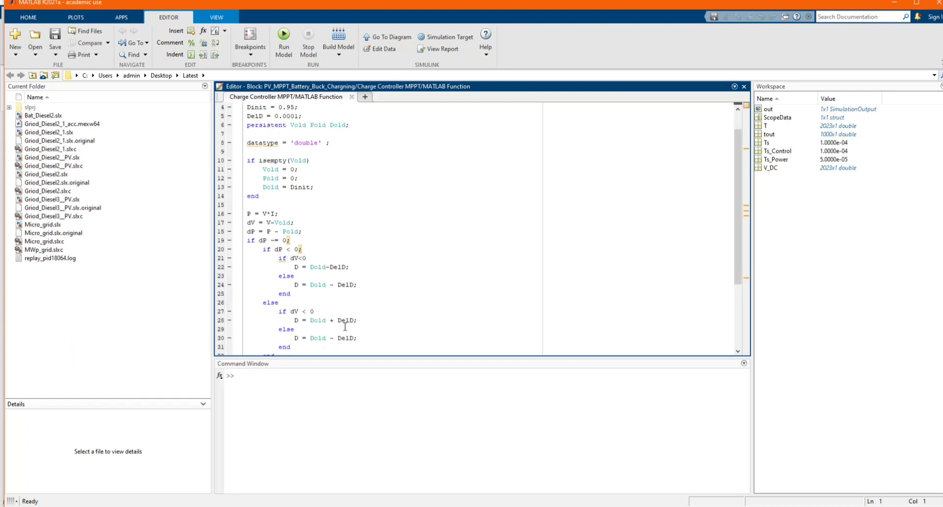
{"action": "scroll", "coordinate": [357, 326], "scroll_direction": "down", "scroll_amount": 1}
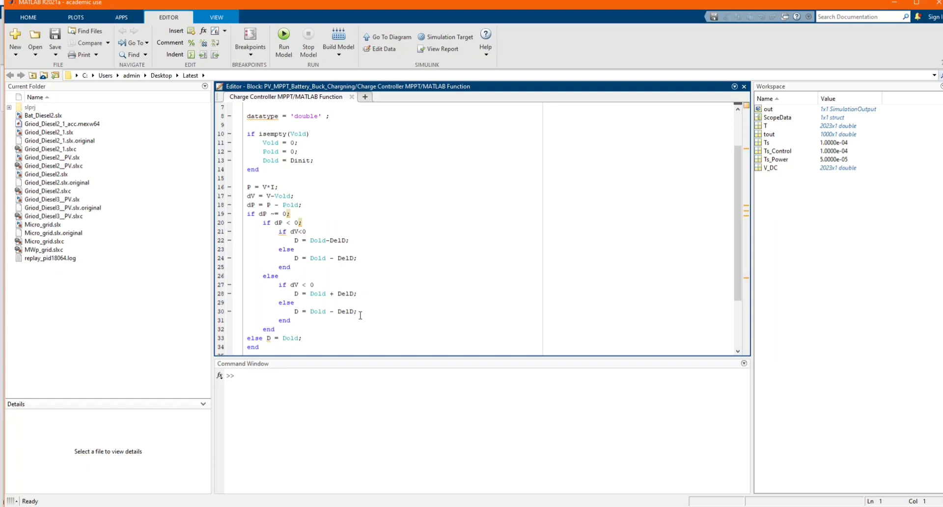
{"action": "scroll", "coordinate": [360, 315], "scroll_direction": "down", "scroll_amount": 1}
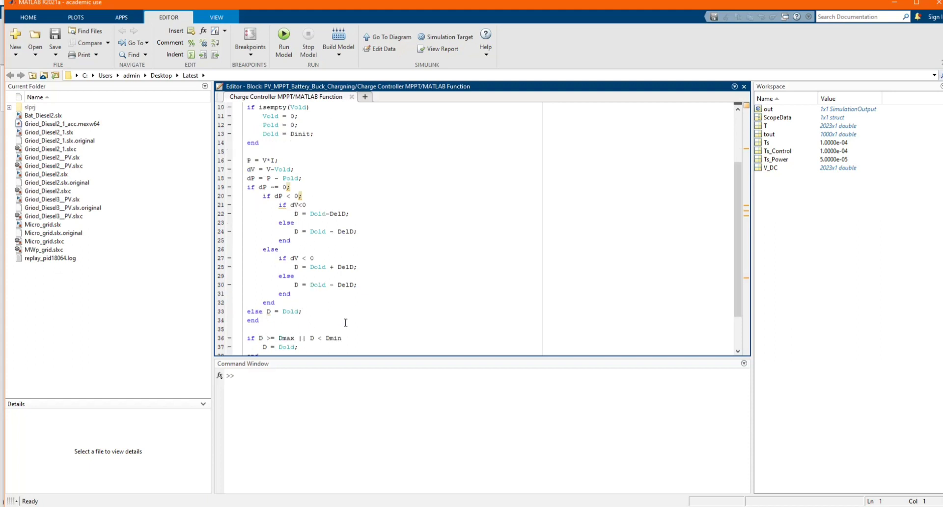
{"action": "scroll", "coordinate": [326, 324], "scroll_direction": "down", "scroll_amount": 1}
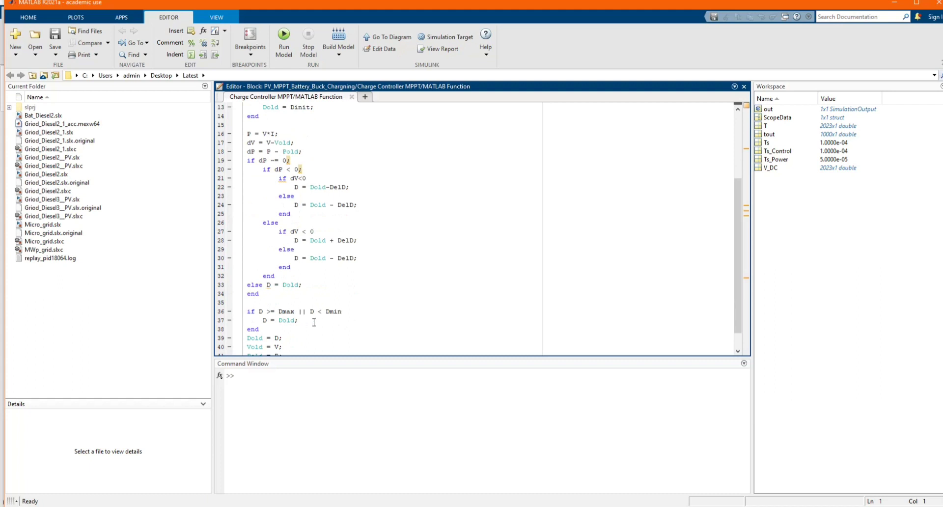
{"action": "scroll", "coordinate": [290, 329], "scroll_direction": "down", "scroll_amount": 1}
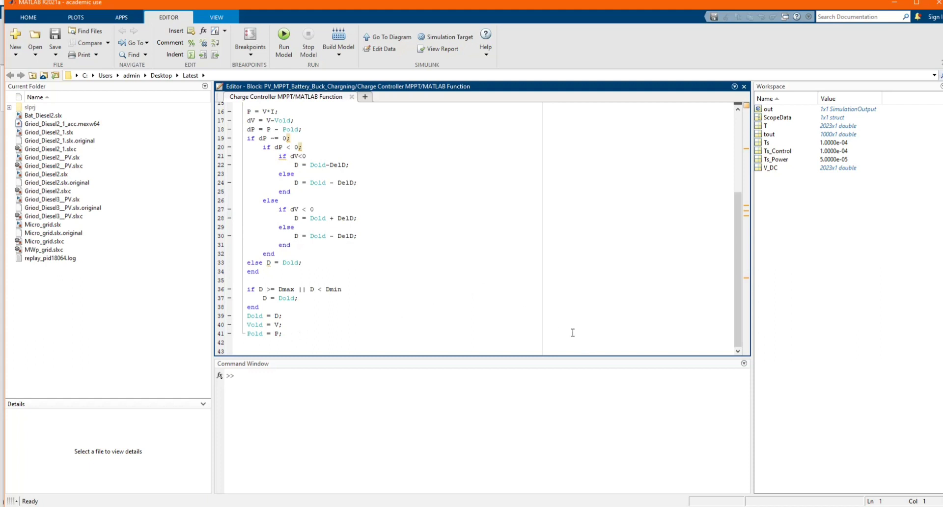
{"action": "scroll", "coordinate": [572, 333], "scroll_direction": "up", "scroll_amount": 5}
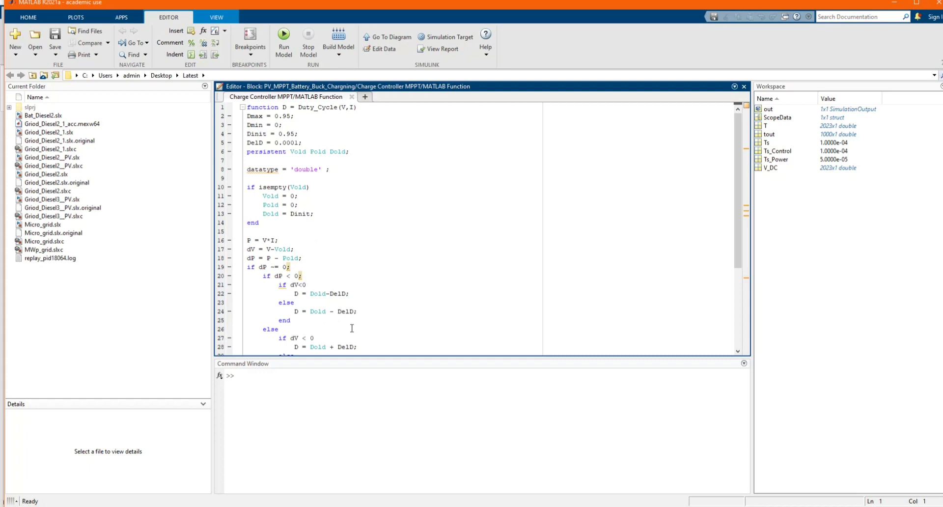
{"action": "scroll", "coordinate": [352, 328], "scroll_direction": "down", "scroll_amount": 2}
{"action": "scroll", "coordinate": [370, 305], "scroll_direction": "down", "scroll_amount": 1}
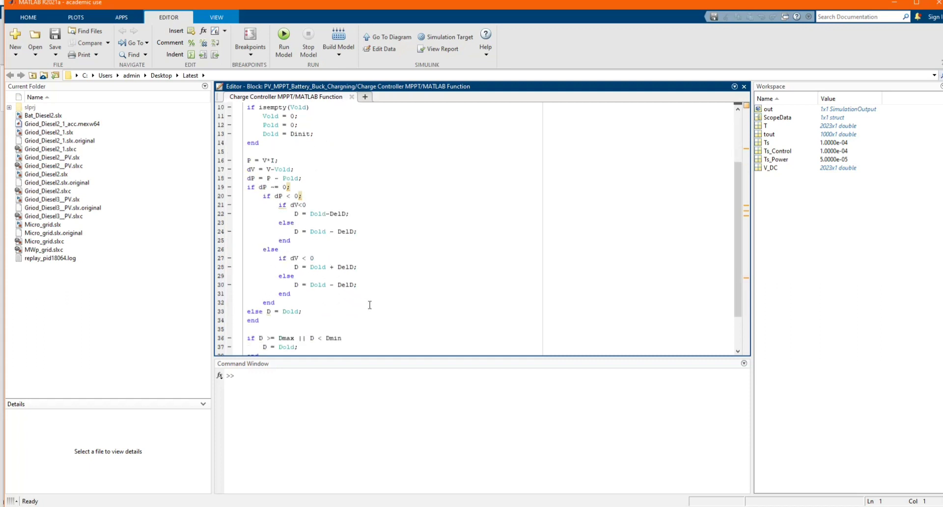
{"action": "scroll", "coordinate": [356, 316], "scroll_direction": "down", "scroll_amount": 2}
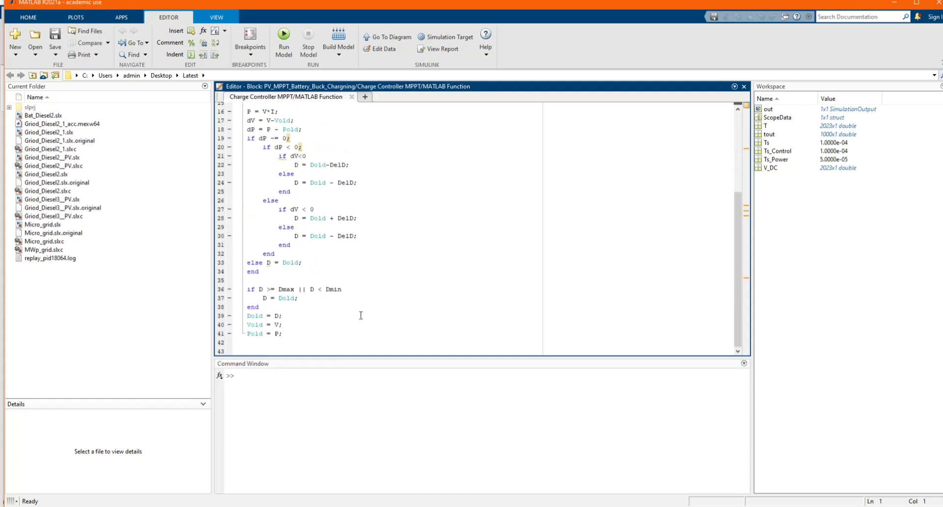
- Return to the Charge Controller MPPT subsystem and check the Repeating Sequence carrier settings, unchanged
{"action": "left_click", "coordinate": [744, 86]}
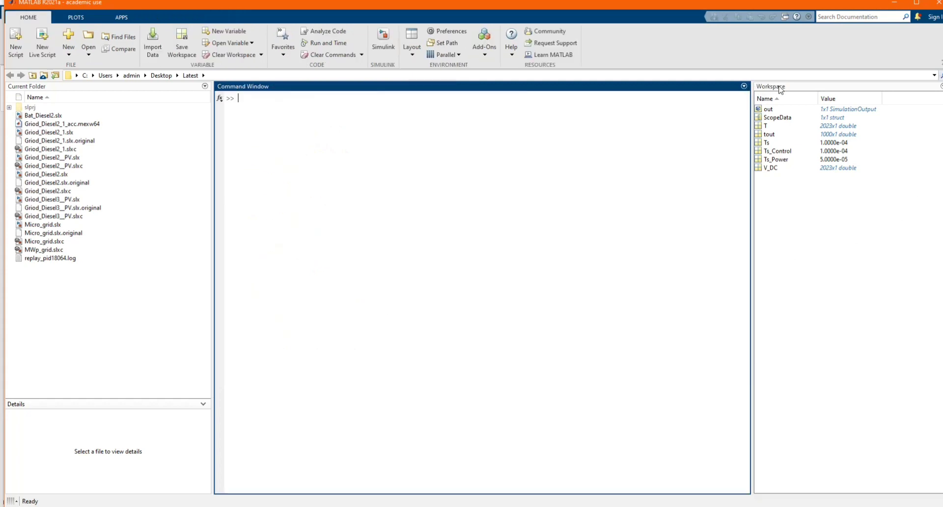
{"action": "left_click", "coordinate": [893, 3]}
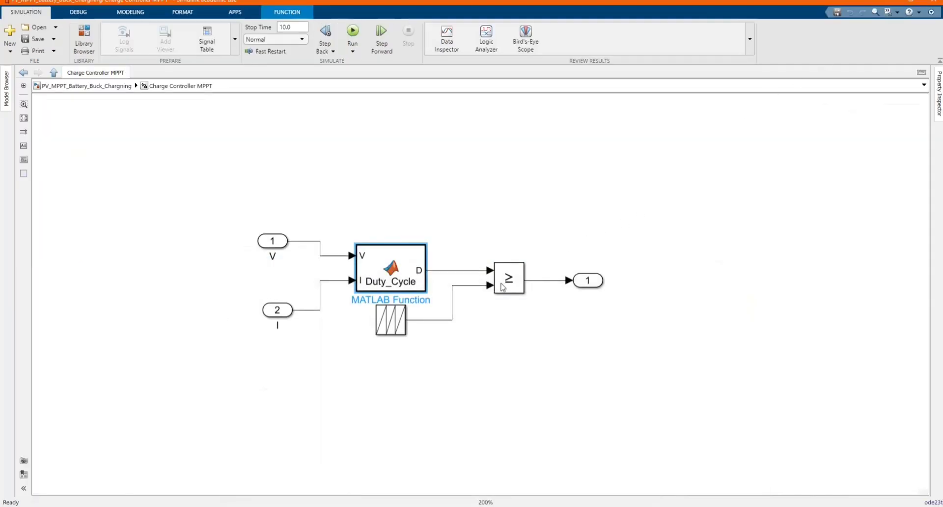
{"action": "double_click", "coordinate": [390, 324]}
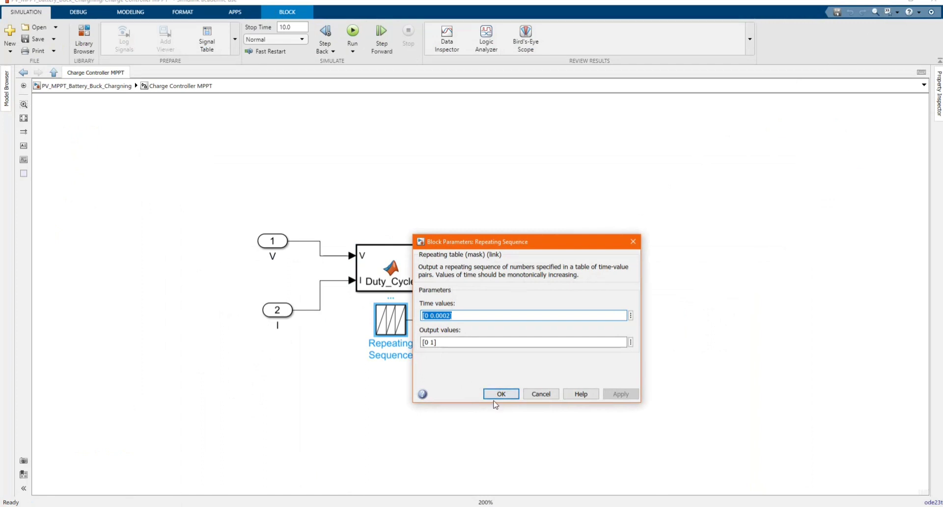
{"action": "left_click", "coordinate": [498, 393]}
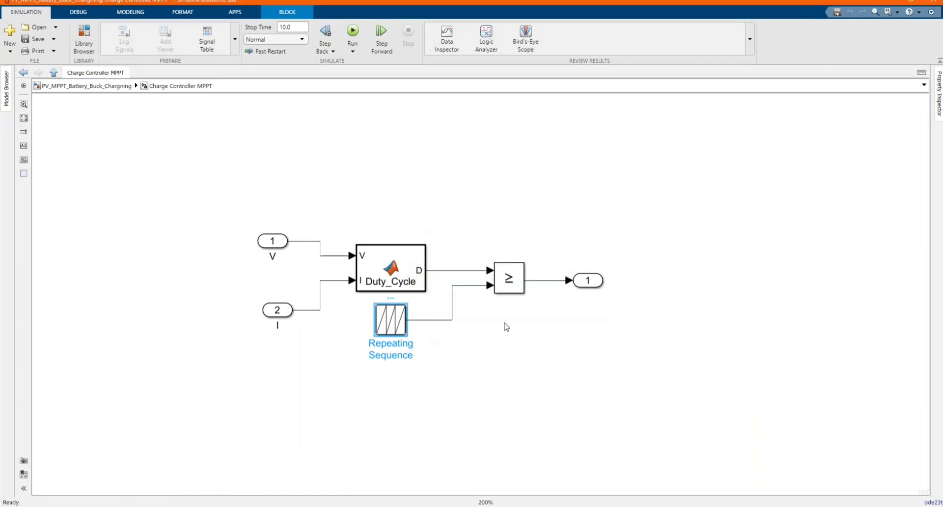
- Inspect the >= Relational Operator comparing D against the sawtooth, closing without changes
{"action": "double_click", "coordinate": [508, 288]}
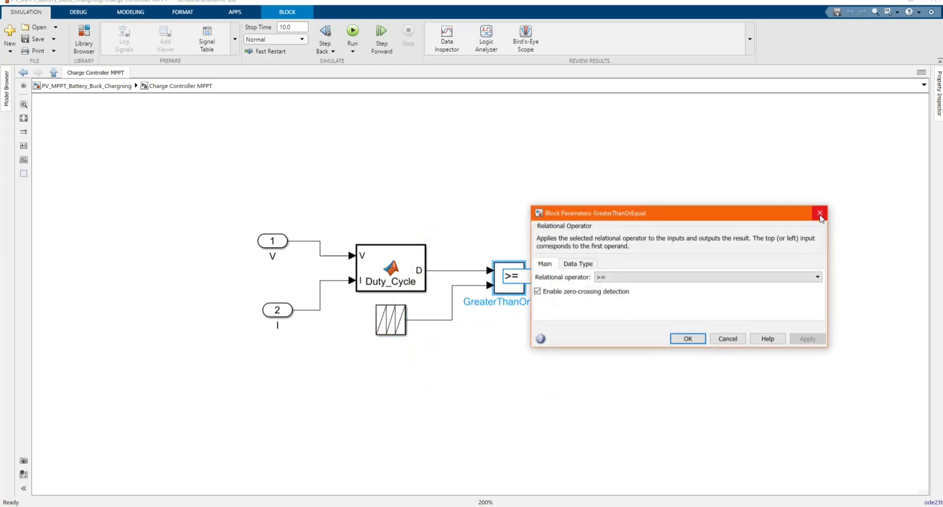
{"action": "left_click", "coordinate": [825, 215]}
{"action": "left_click", "coordinate": [555, 241]}
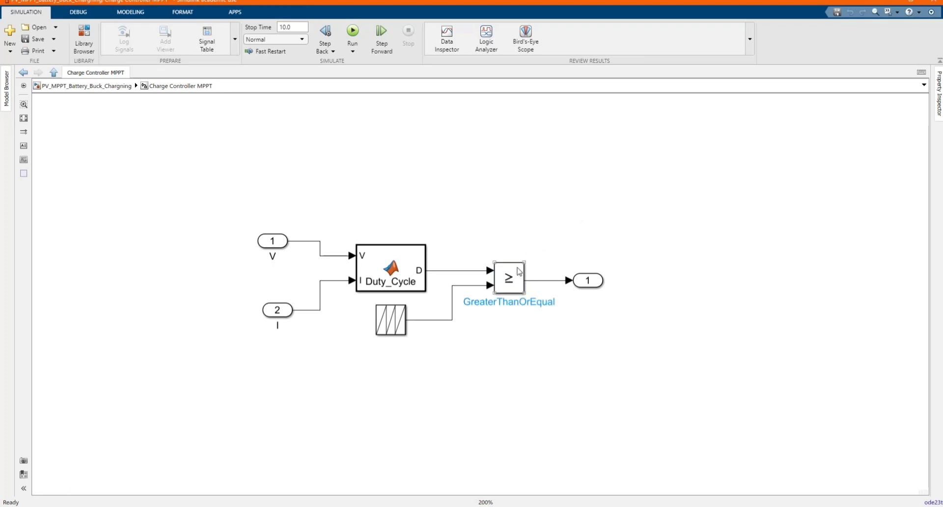
{"action": "double_click", "coordinate": [519, 271]}
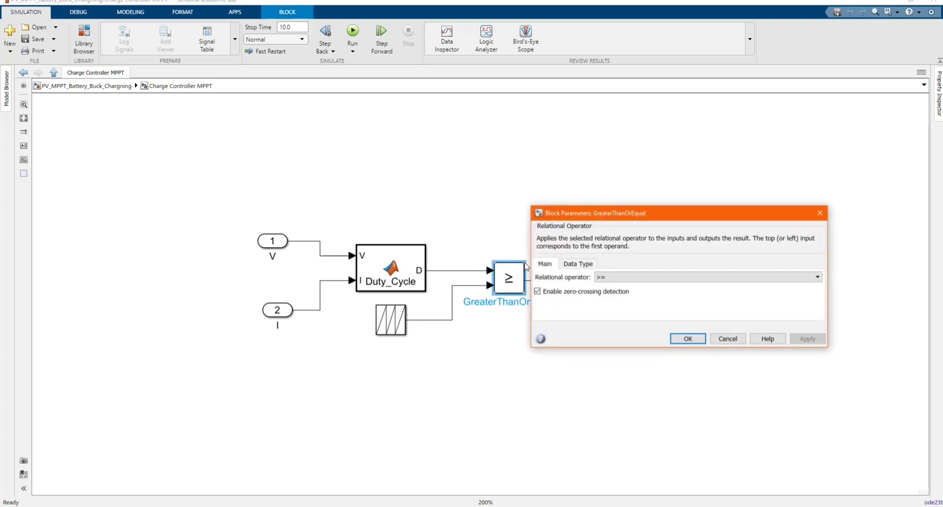
{"action": "left_click", "coordinate": [822, 212]}
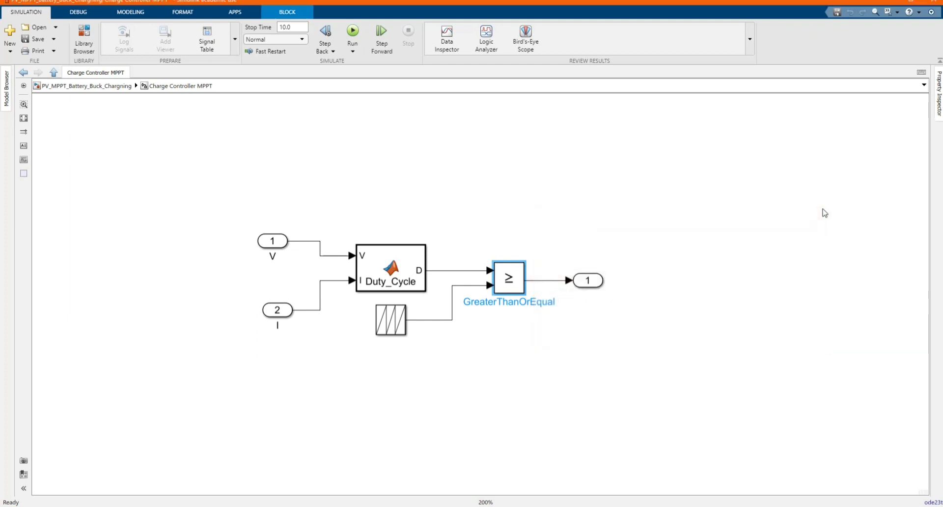
{"action": "left_click", "coordinate": [694, 258]}
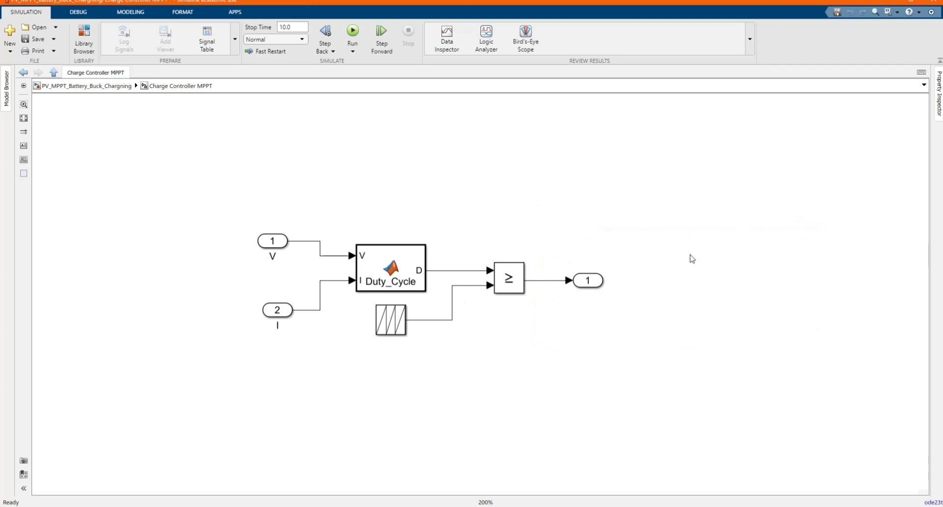
- Go up to the top-level PV_MPPT_Battery_Buck_Chargning model and inspect the Gate and I_Bat tags
{"action": "left_click", "coordinate": [23, 72]}
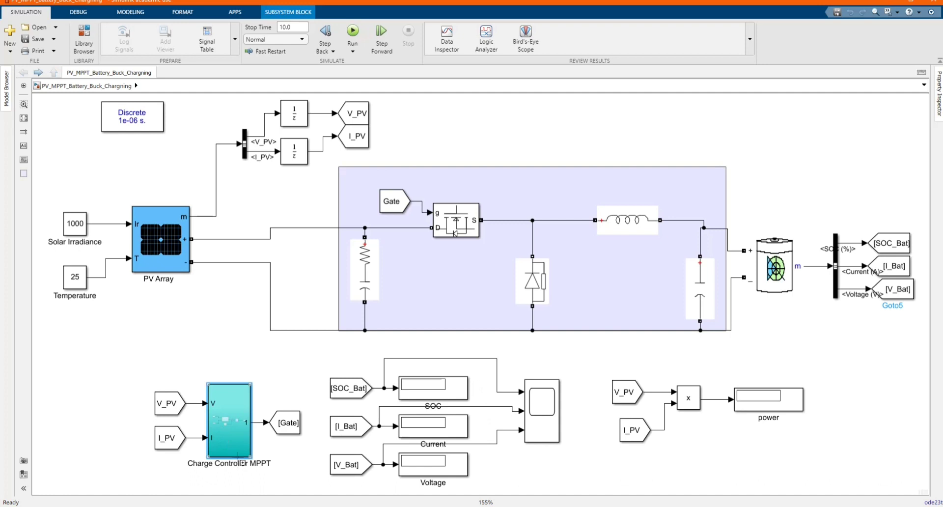
{"action": "left_click", "coordinate": [283, 425]}
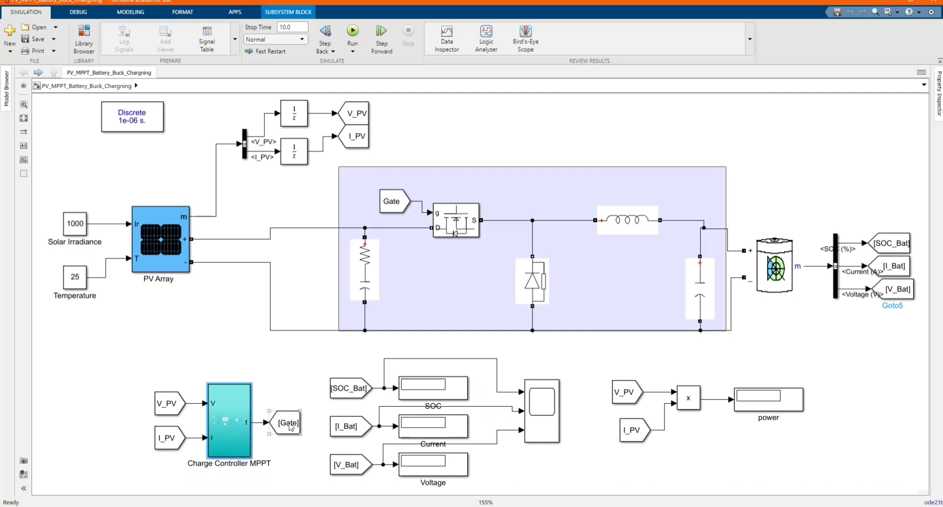
{"action": "left_click", "coordinate": [400, 202]}
{"action": "left_click", "coordinate": [354, 424]}
{"action": "left_click", "coordinate": [354, 453]}
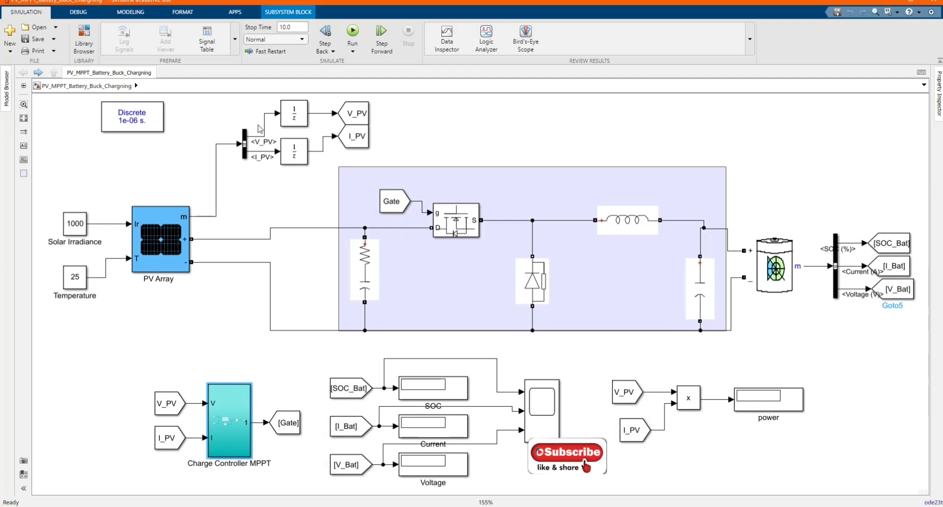
- Change the simulation stop time from 10 to 5
{"action": "double_click", "coordinate": [291, 26]}
{"action": "type", "text": "5"}
{"action": "left_click", "coordinate": [461, 127]}
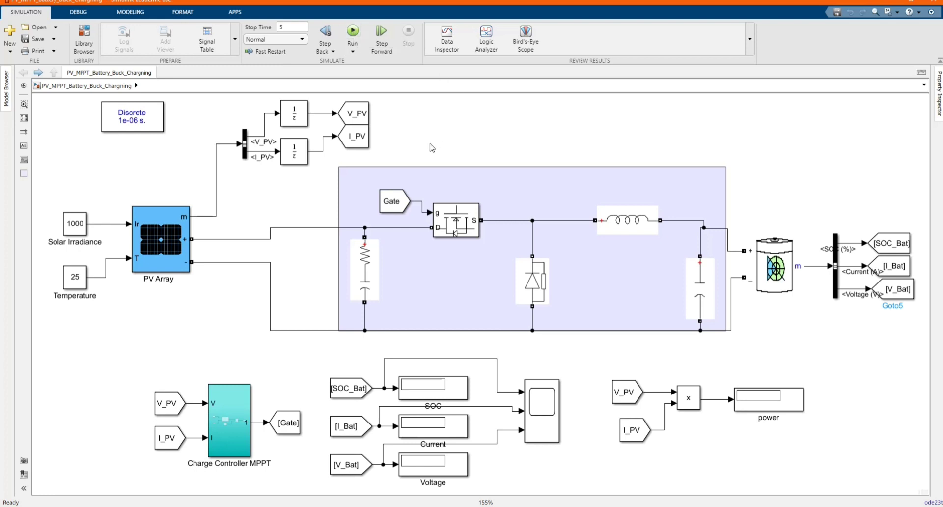
- Run the simulation at irradiance 1000 and watch the SOC, current, voltage and power displays
{"action": "left_click", "coordinate": [355, 32]}
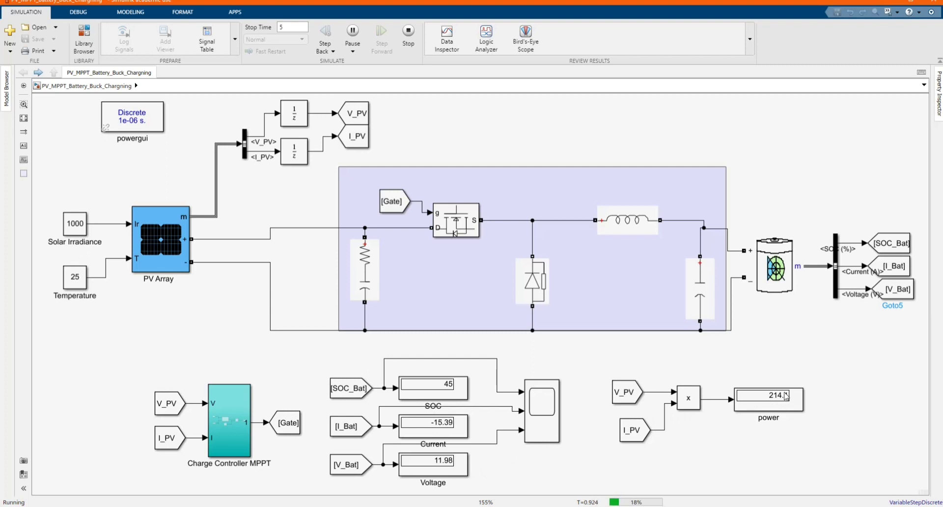
- Stop the simulation and change the Solar Irradiance constant from 1000 to 800
{"action": "left_click", "coordinate": [407, 35]}
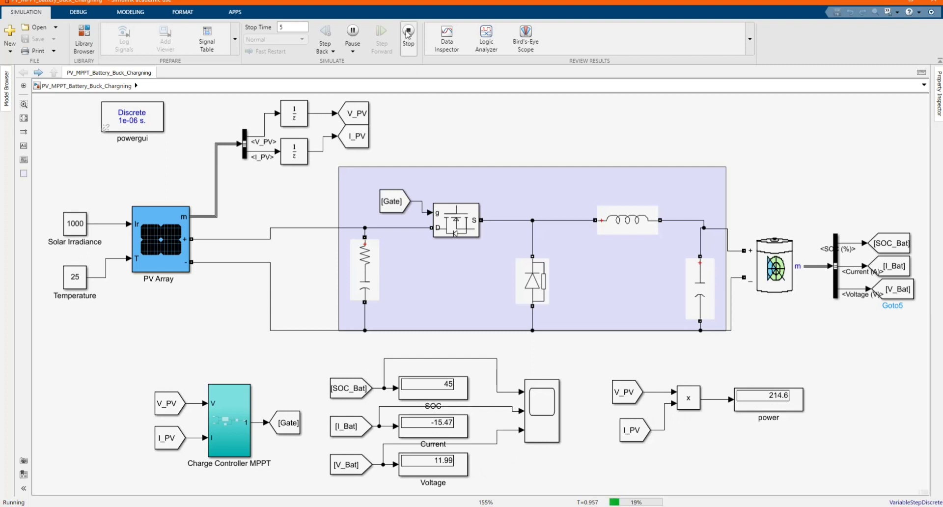
{"action": "left_click", "coordinate": [82, 224]}
{"action": "double_click", "coordinate": [82, 223]}
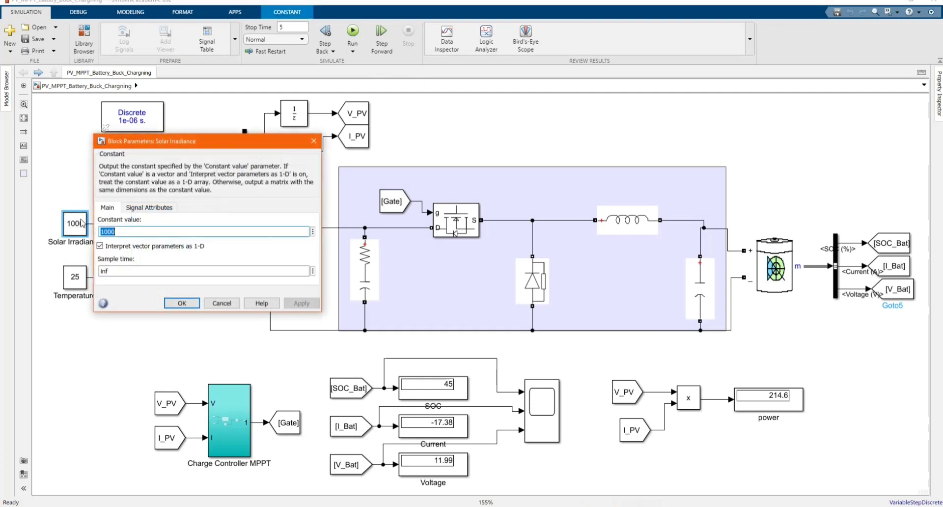
{"action": "type", "text": "800"}
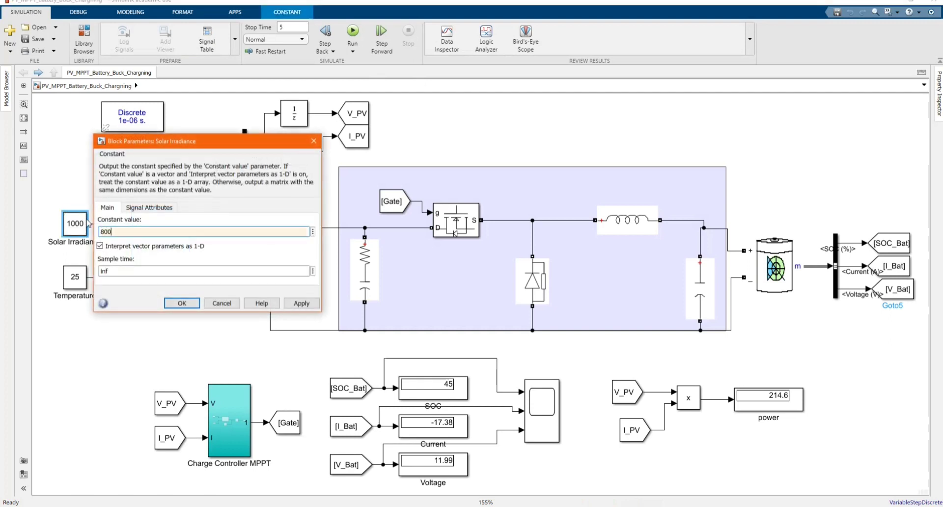
{"action": "left_click", "coordinate": [293, 304]}
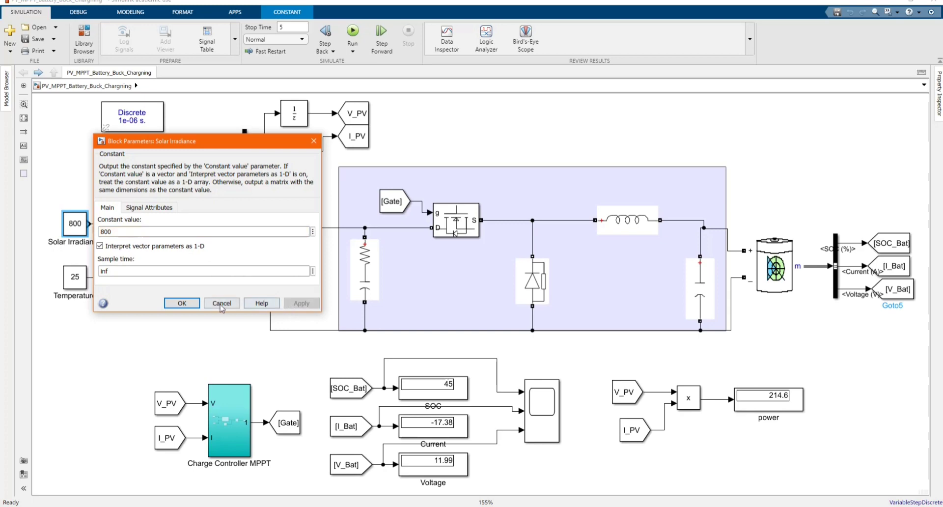
{"action": "left_click", "coordinate": [185, 304]}
{"action": "left_click", "coordinate": [211, 308]}
- Rerun the simulation at irradiance 800 and briefly select the Scope block
{"action": "left_click", "coordinate": [352, 33]}
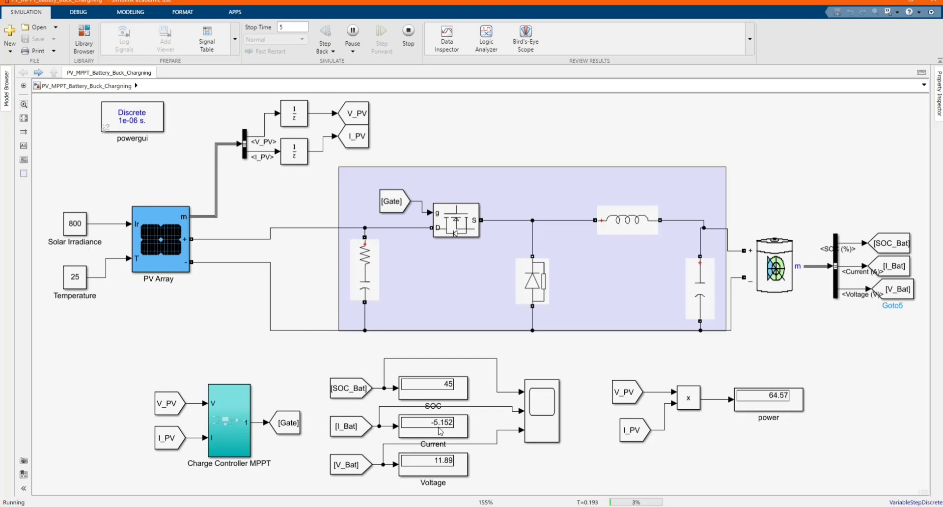
{"action": "left_click", "coordinate": [544, 423]}
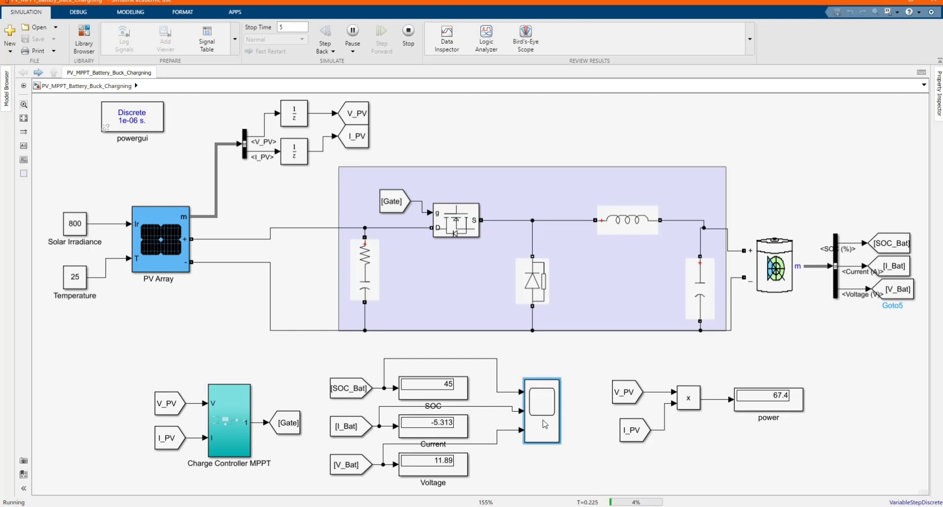
{"action": "left_click", "coordinate": [505, 461]}
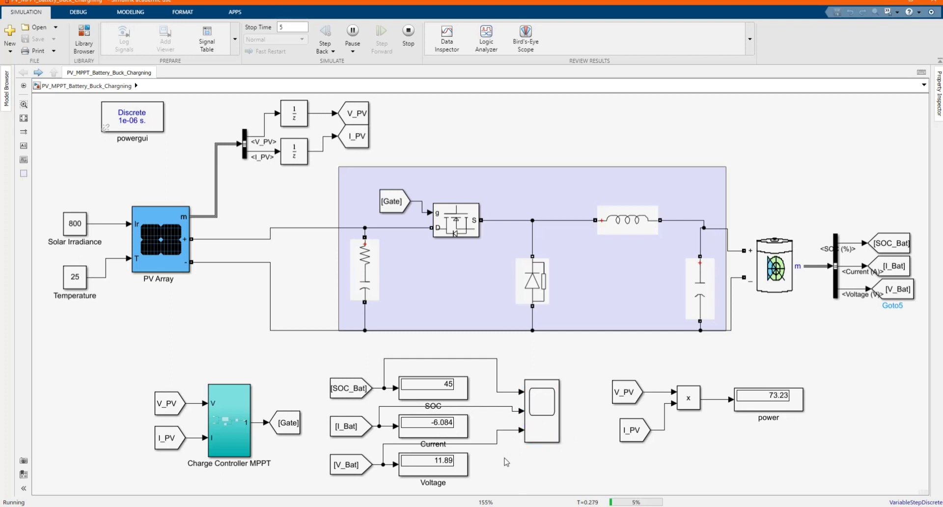